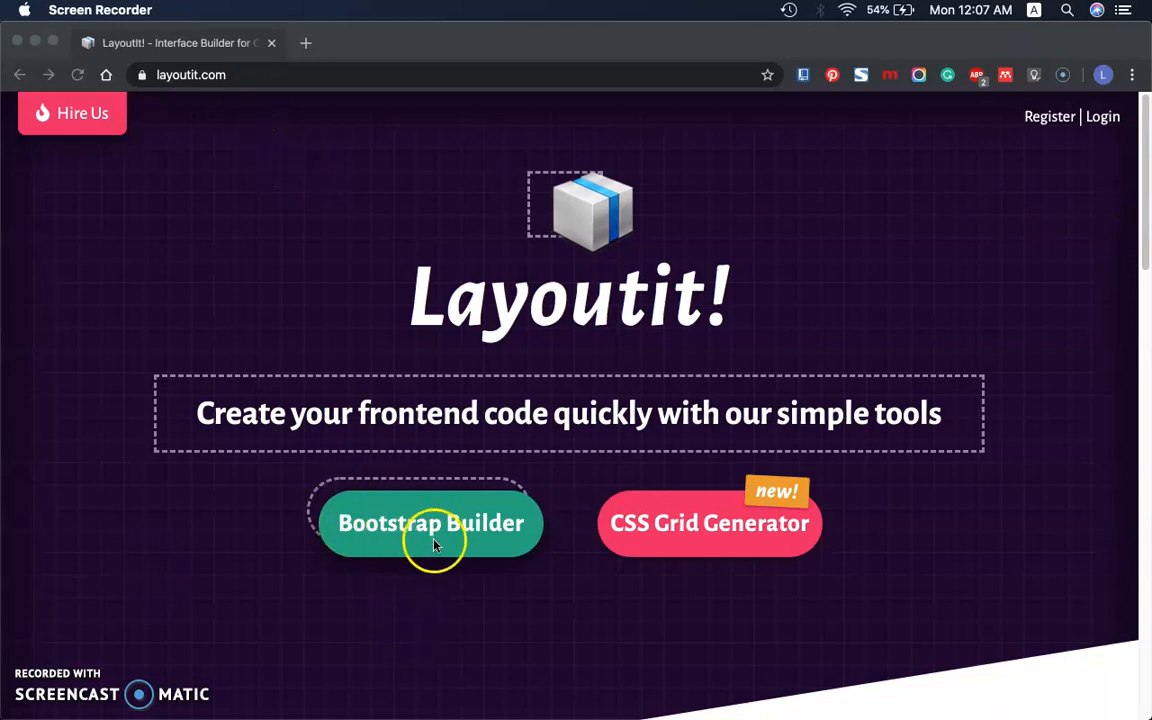
# Step: Open the Bootstrap Builder and look over the starter layout from the navbar to the three heading columns
pyautogui.click(459, 537)
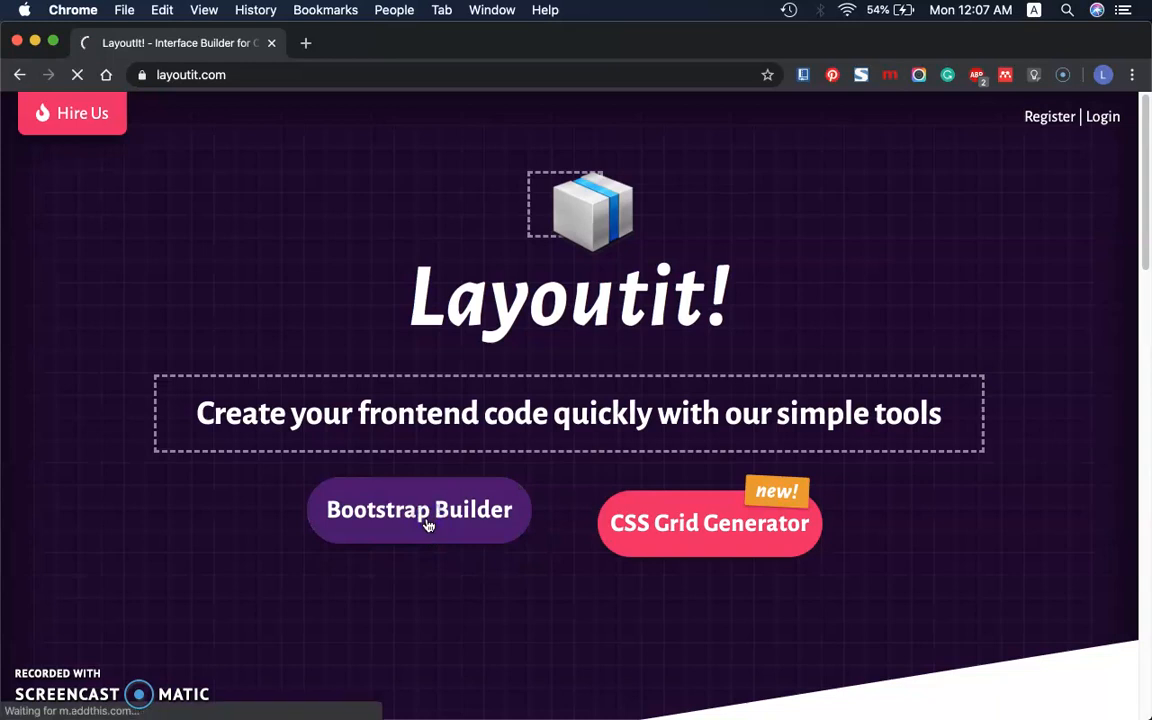
pyautogui.click(435, 518)
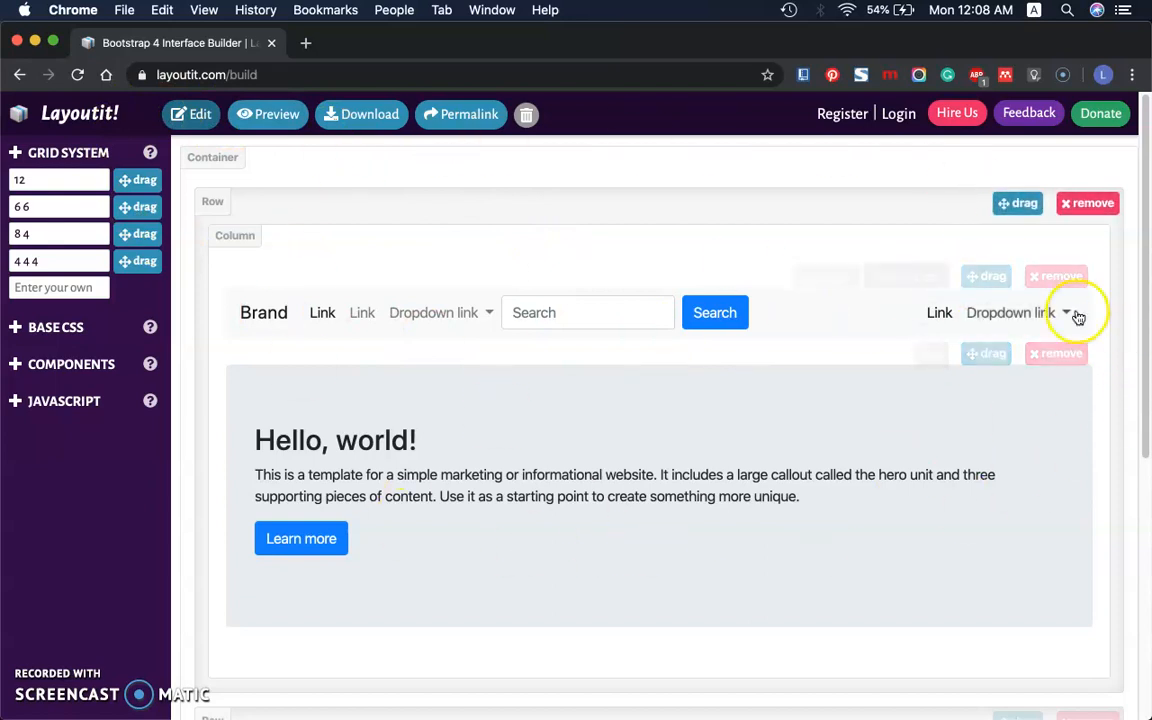
pyautogui.moveTo(1147, 207); pyautogui.dragTo(1111, 139)
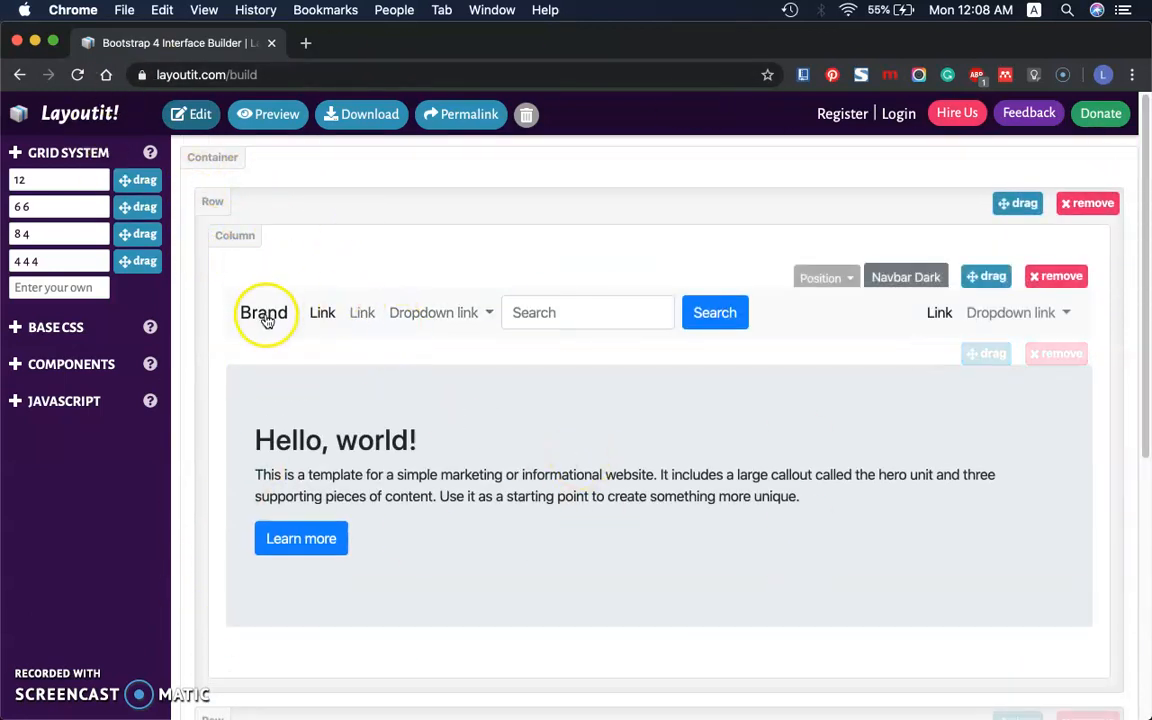
pyautogui.moveTo(1139, 265); pyautogui.dragTo(1139, 537)
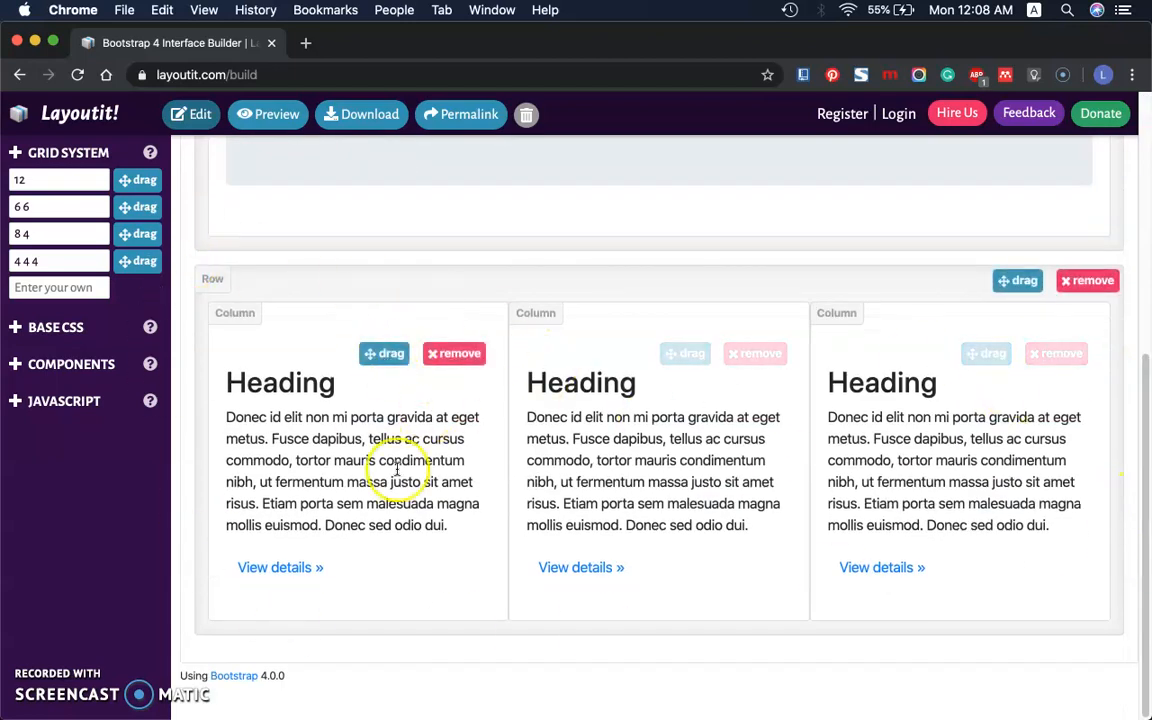
pyautogui.moveTo(295, 386); pyautogui.dragTo(247, 388)
pyautogui.moveTo(271, 440); pyautogui.dragTo(347, 482)
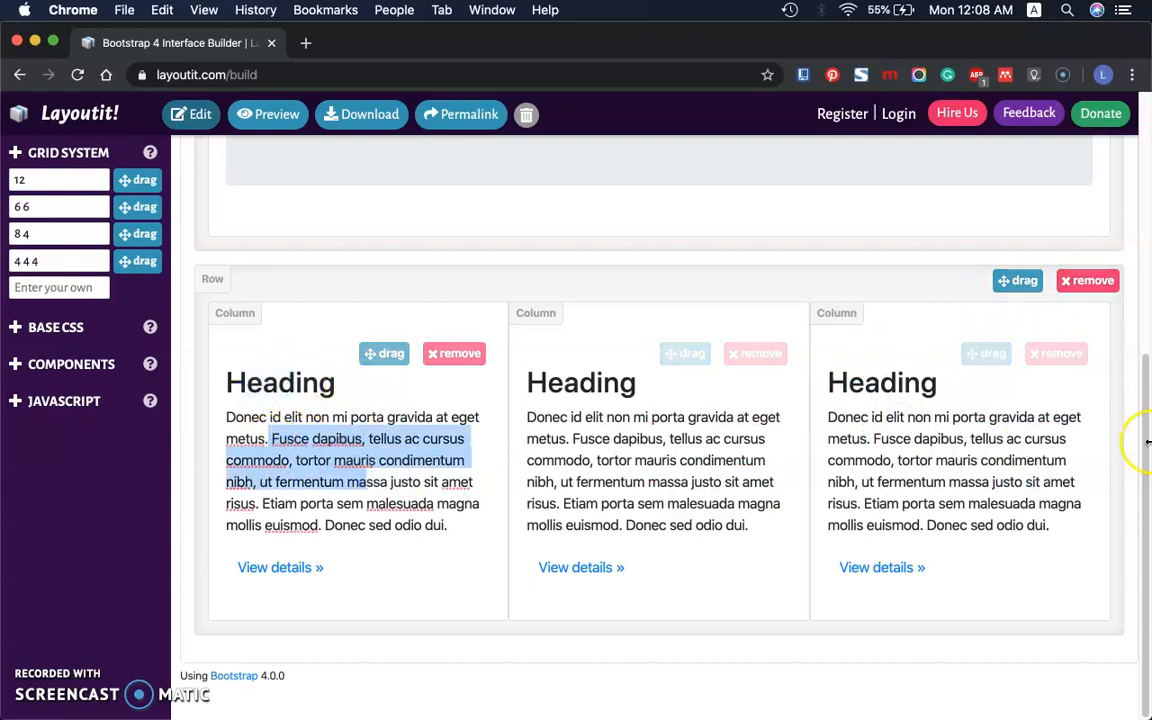
pyautogui.moveTo(1143, 412); pyautogui.dragTo(1126, 180)
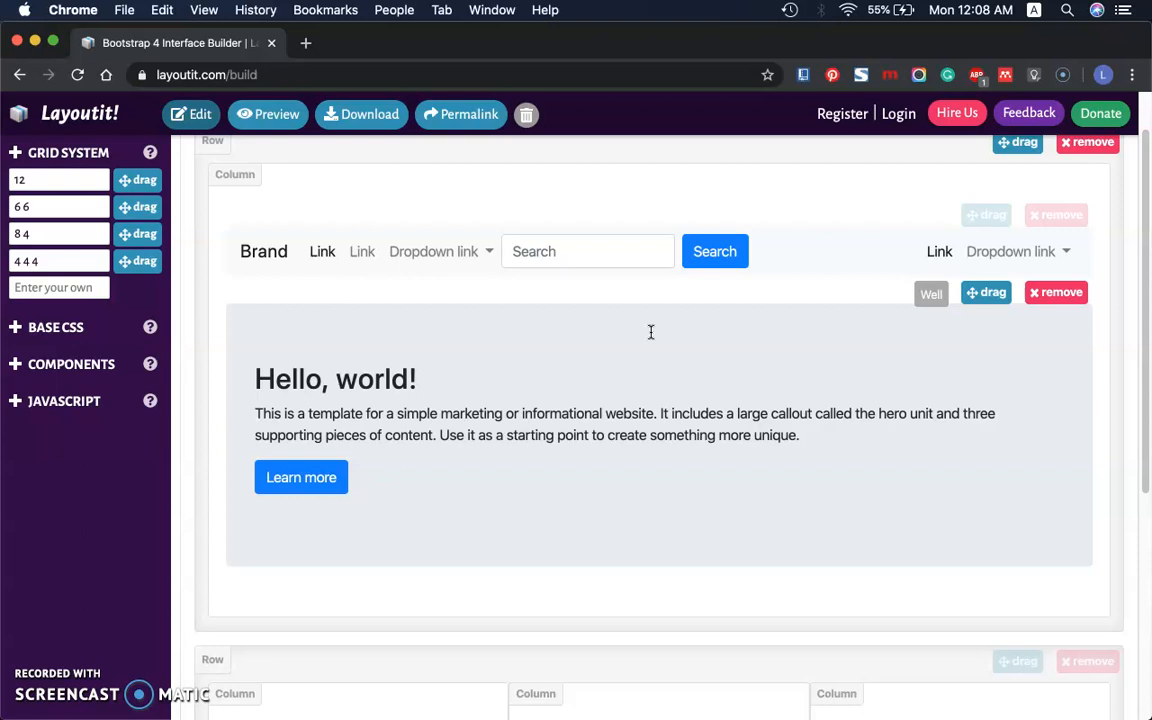
# Step: Insert a single-column 12 row and a two-column 6 6 row above the navbar
pyautogui.click(54, 179)
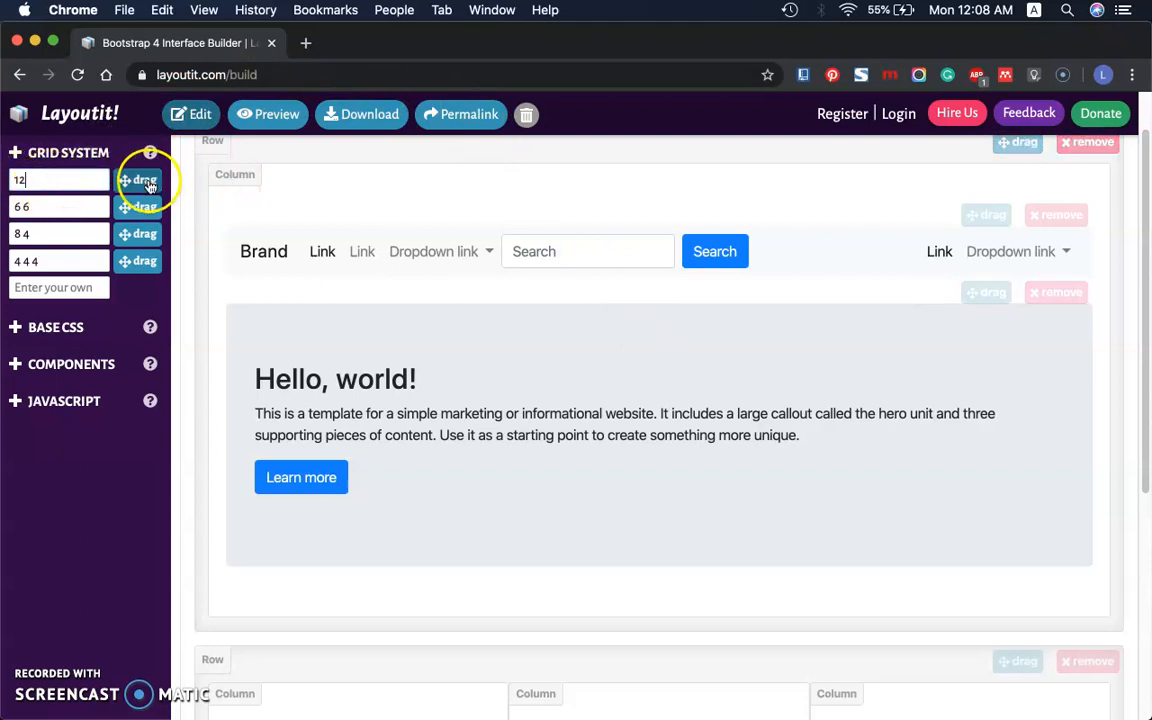
pyautogui.moveTo(133, 180); pyautogui.dragTo(519, 193)
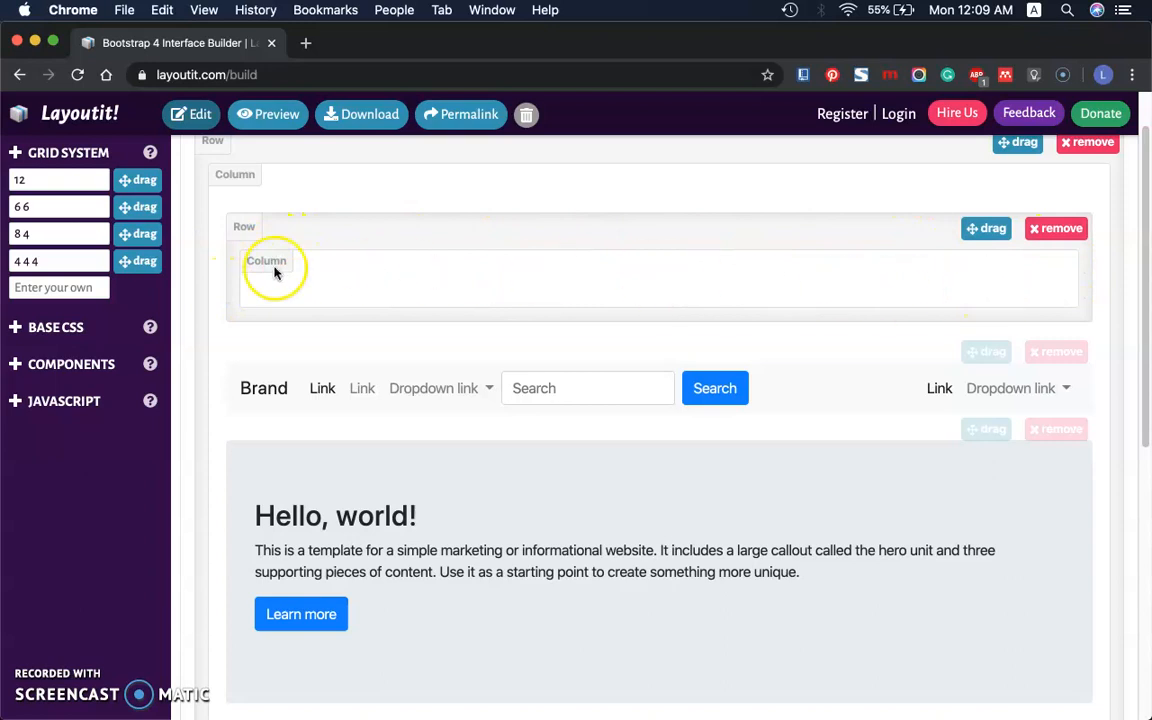
pyautogui.click(80, 205)
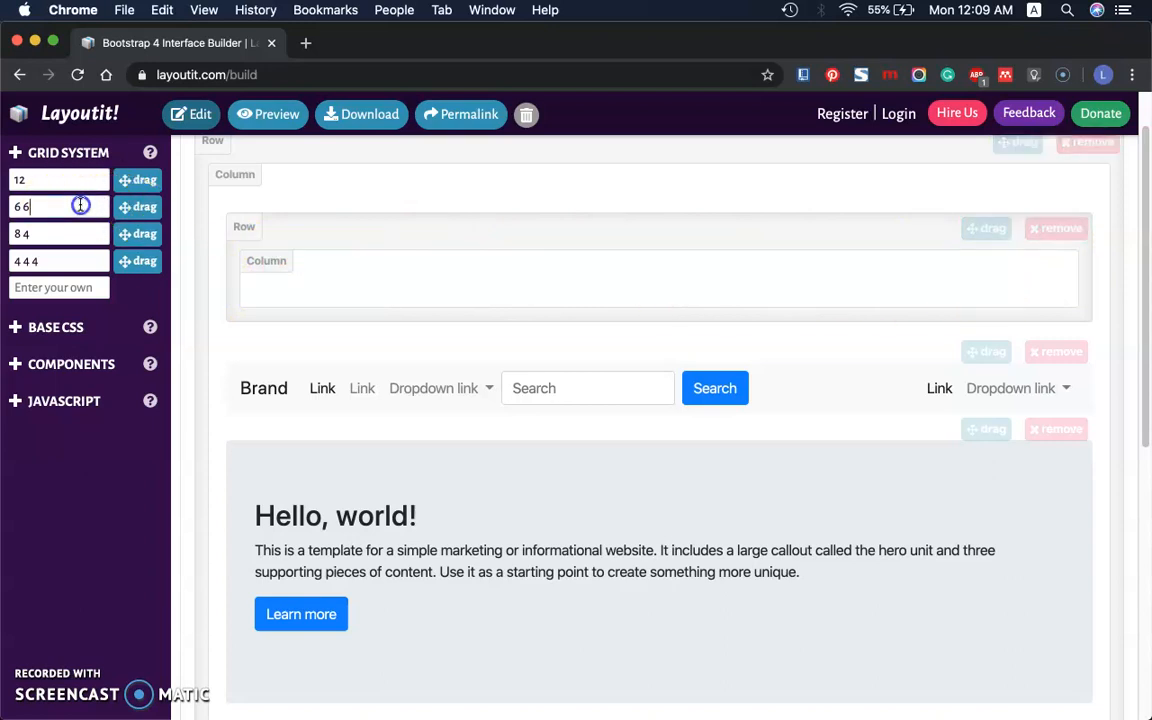
pyautogui.moveTo(38, 206); pyautogui.dragTo(23, 208)
pyautogui.moveTo(120, 204); pyautogui.dragTo(400, 366)
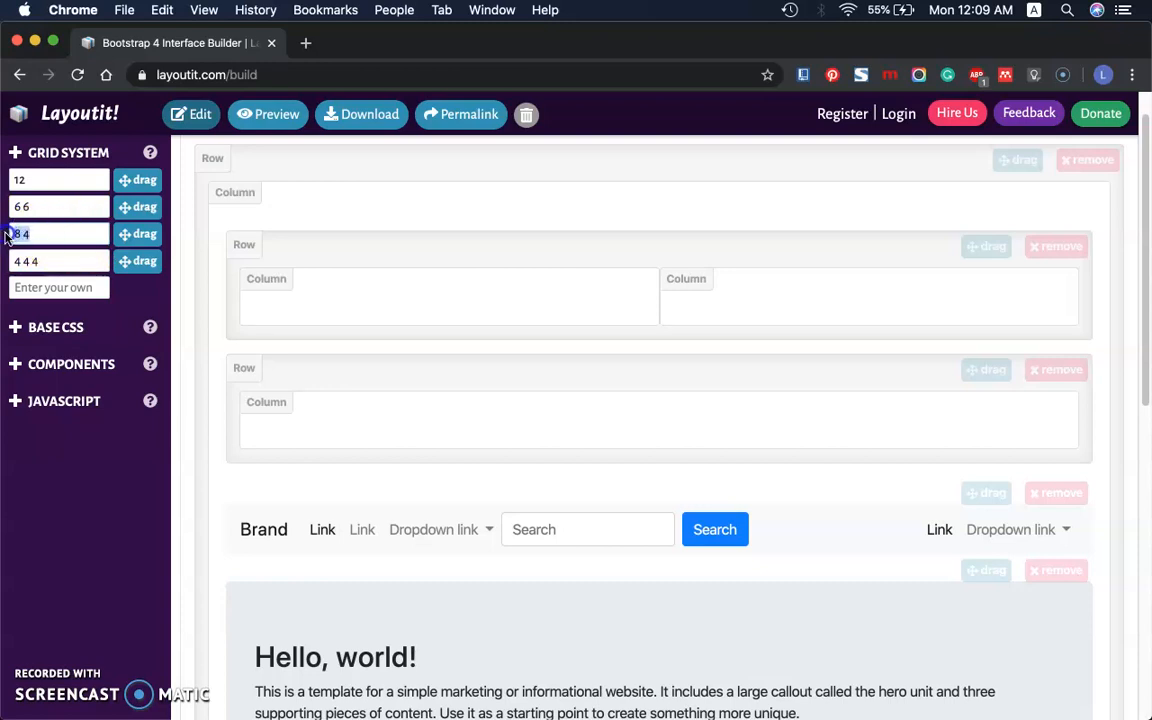
# Step: Insert an 8 4 row and a 4 4 4 row above the empty rows already placed
pyautogui.click(29, 378)
pyautogui.moveTo(21, 234); pyautogui.dragTo(79, 292)
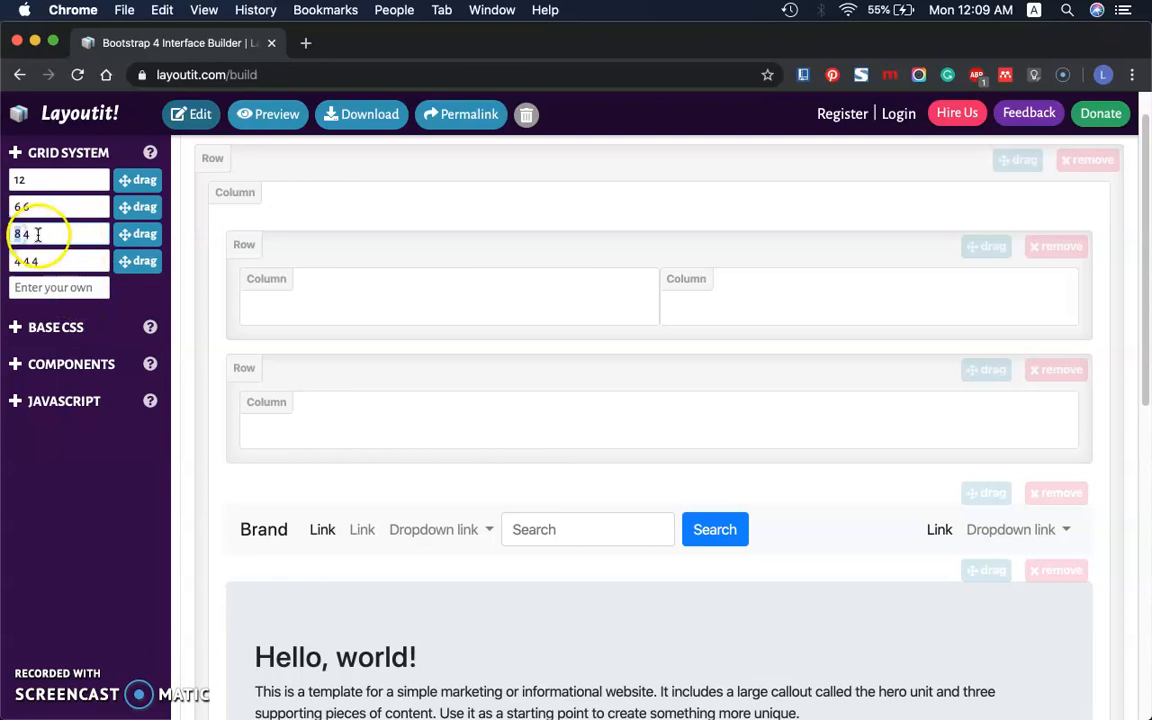
pyautogui.moveTo(136, 233); pyautogui.dragTo(440, 222)
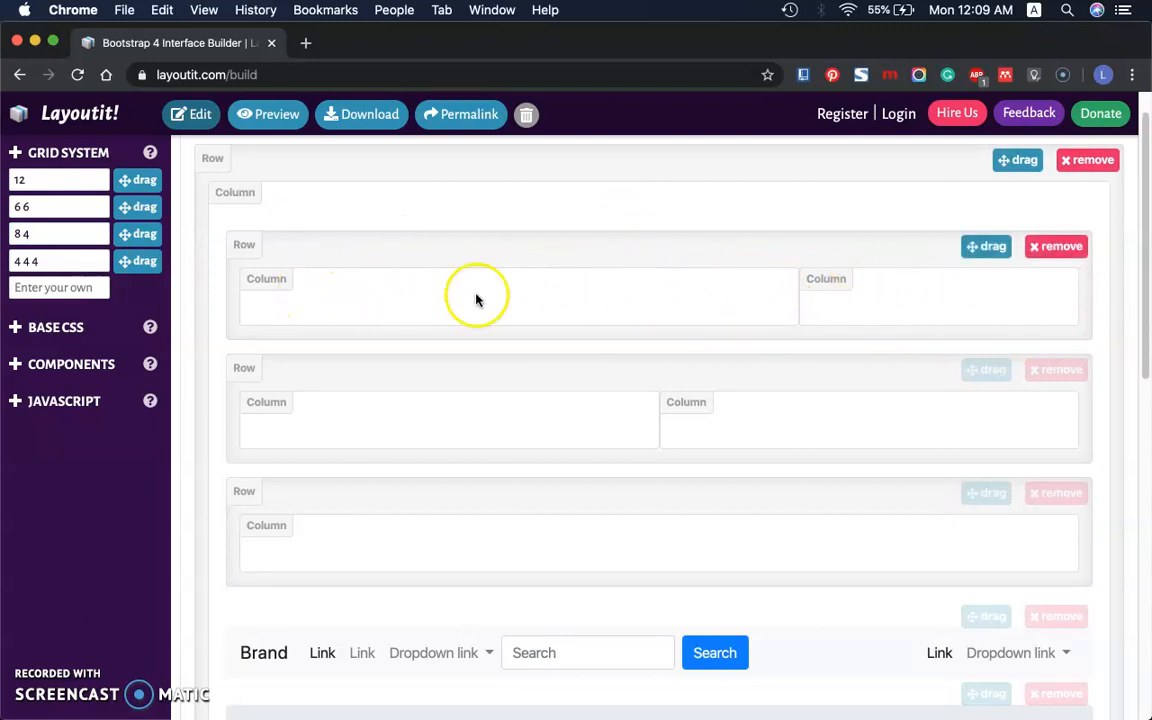
pyautogui.click(72, 262)
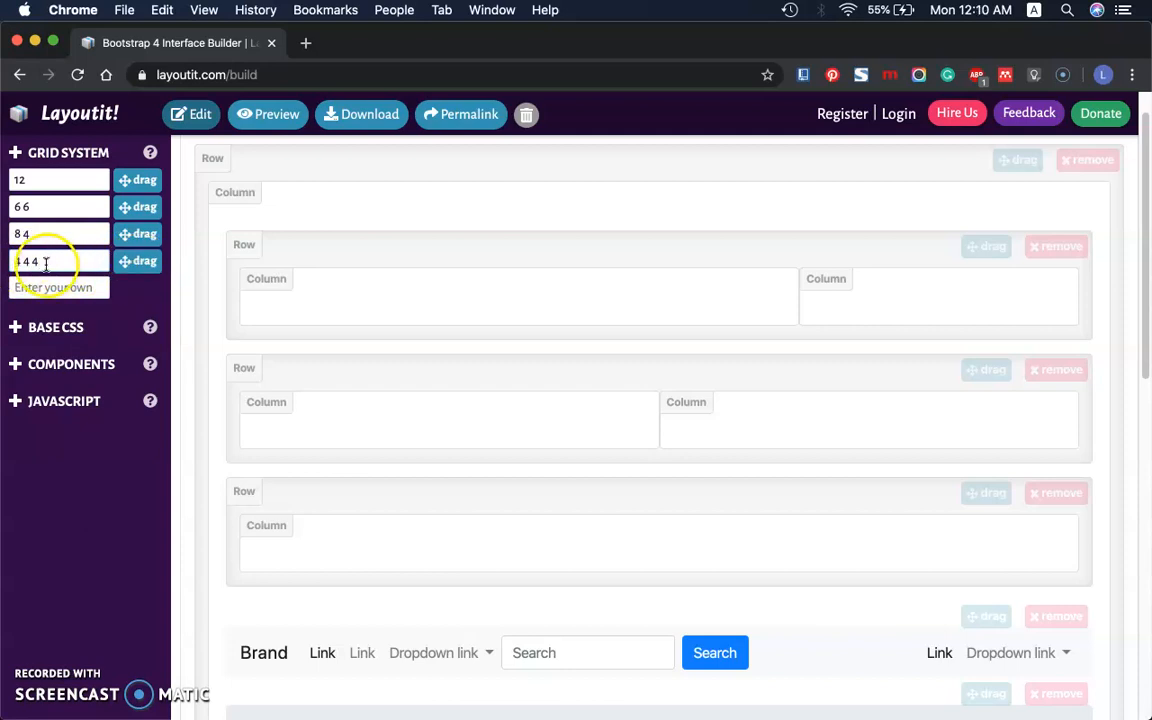
pyautogui.moveTo(146, 266); pyautogui.dragTo(652, 274)
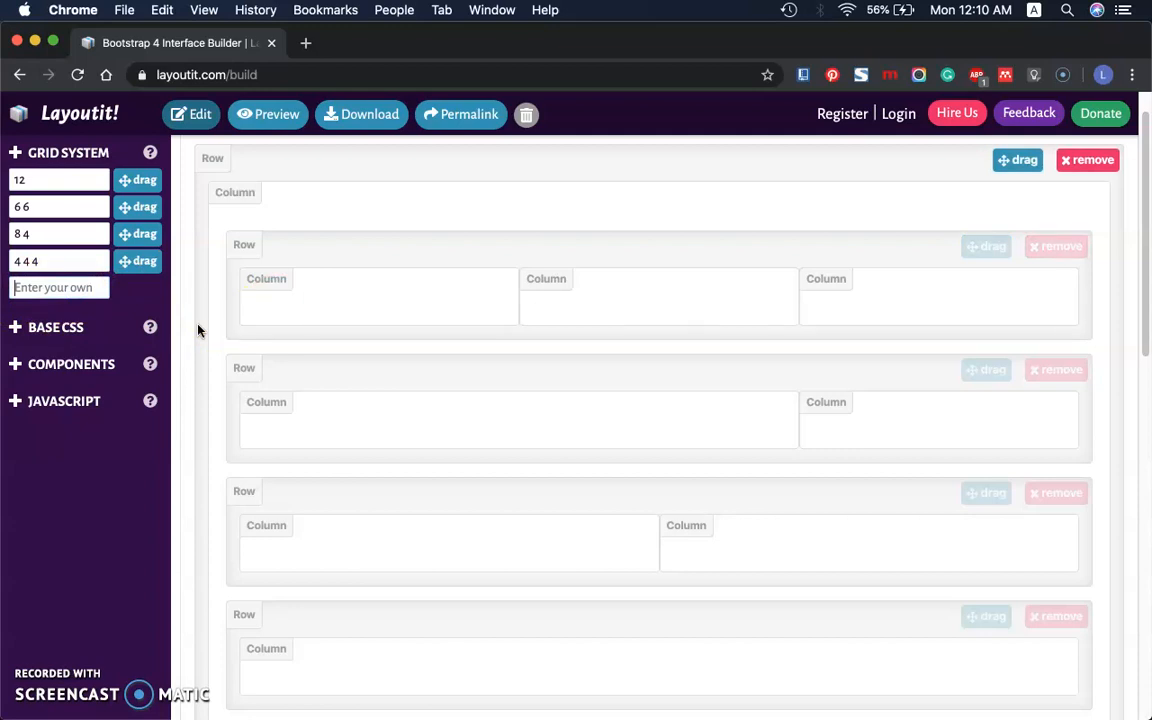
# Step: Insert a custom 2 2 2 2 2 2 row and move it into the middle column of the 4 4 4 row
pyautogui.write('2 2 2 2 2 2')
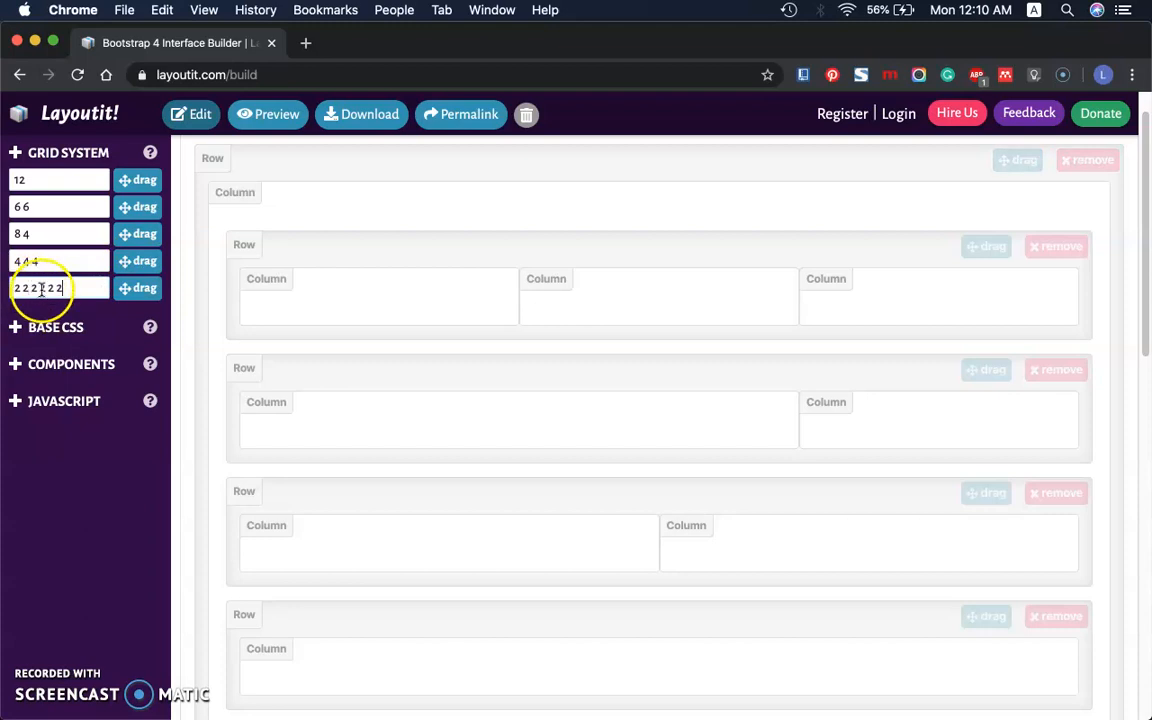
pyautogui.press('super+a')
pyautogui.moveTo(122, 288); pyautogui.dragTo(496, 256)
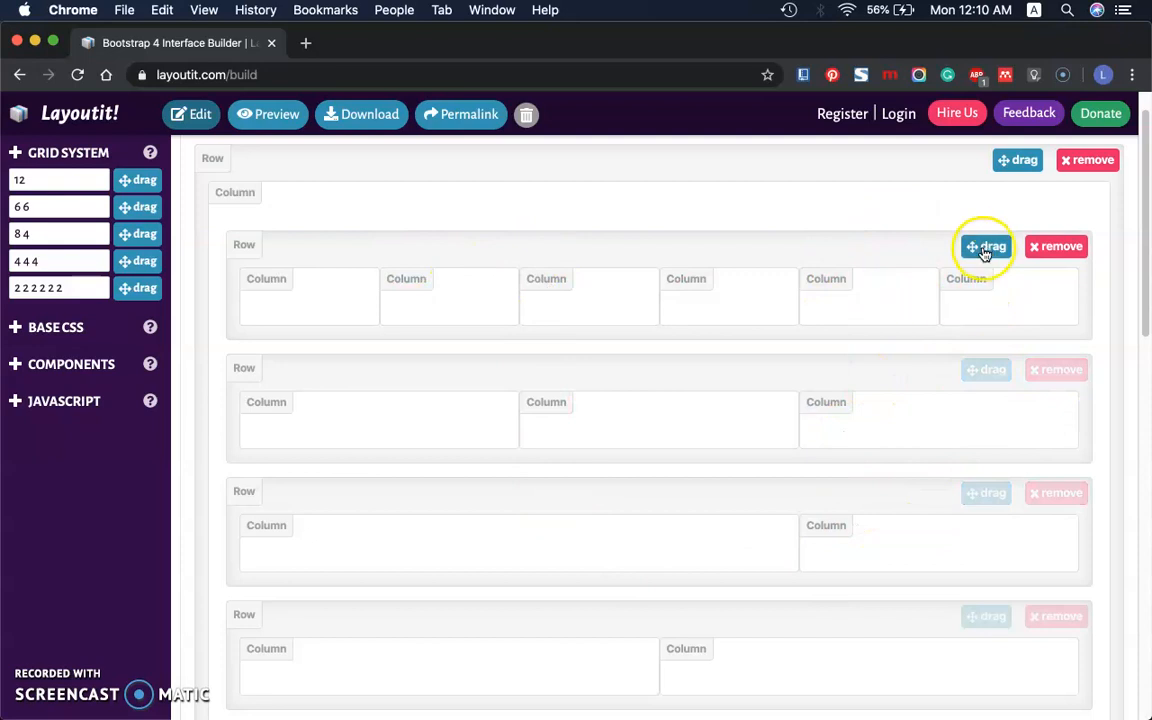
pyautogui.moveTo(985, 252); pyautogui.dragTo(985, 335)
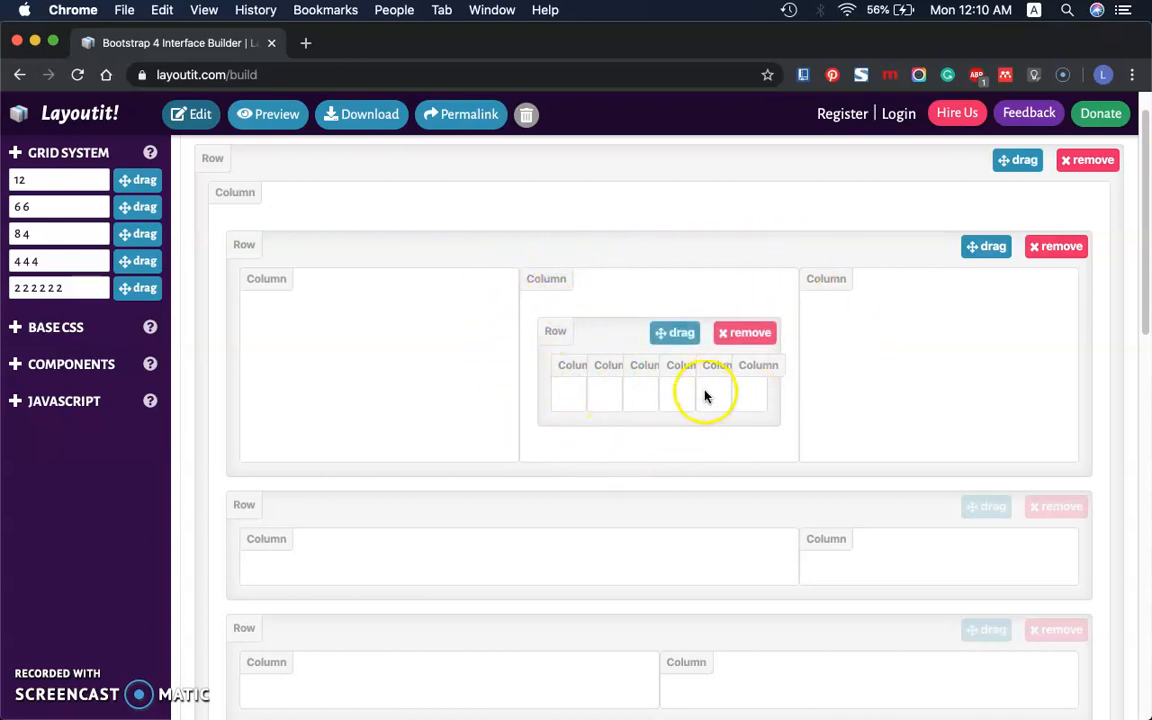
# Step: Remove the nested six-column row and all the empty grid rows above the navbar
pyautogui.click(750, 334)
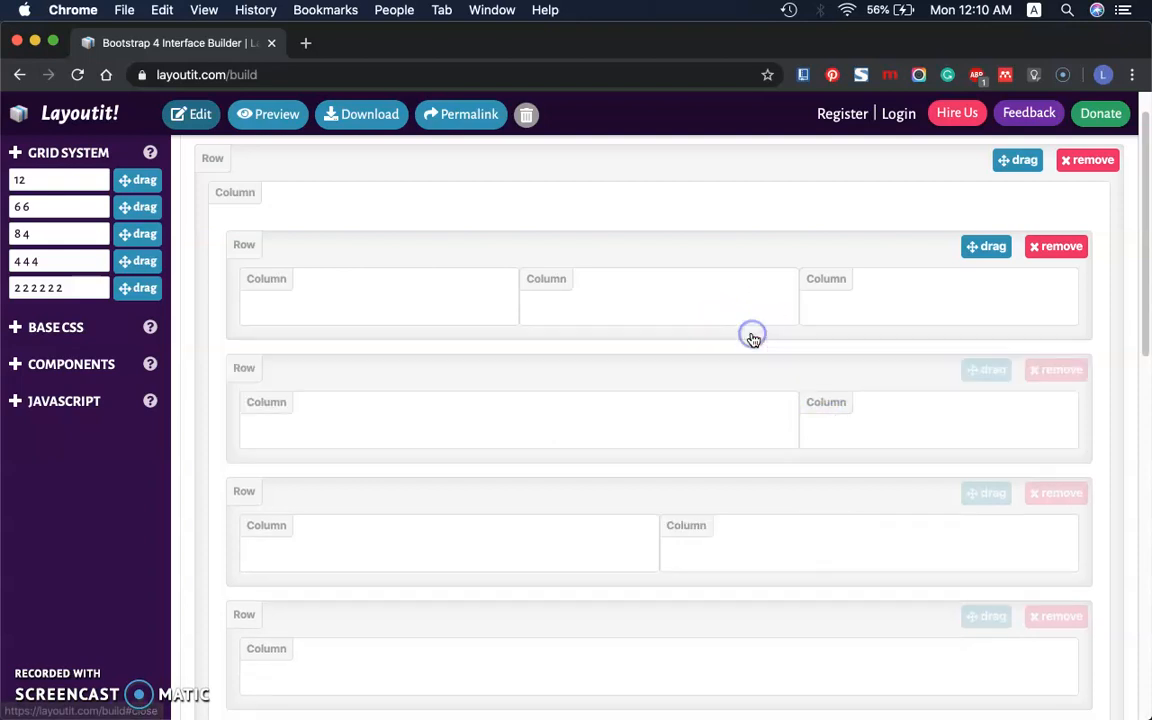
pyautogui.click(1055, 247)
pyautogui.click(1058, 248)
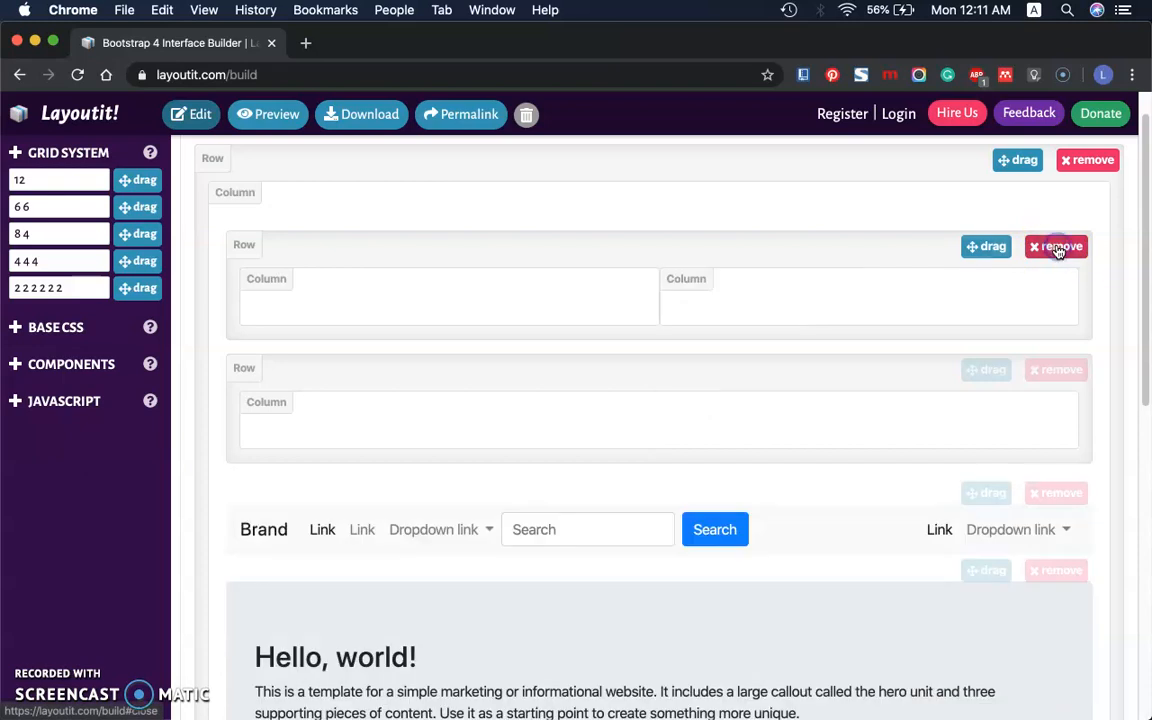
pyautogui.click(1066, 247)
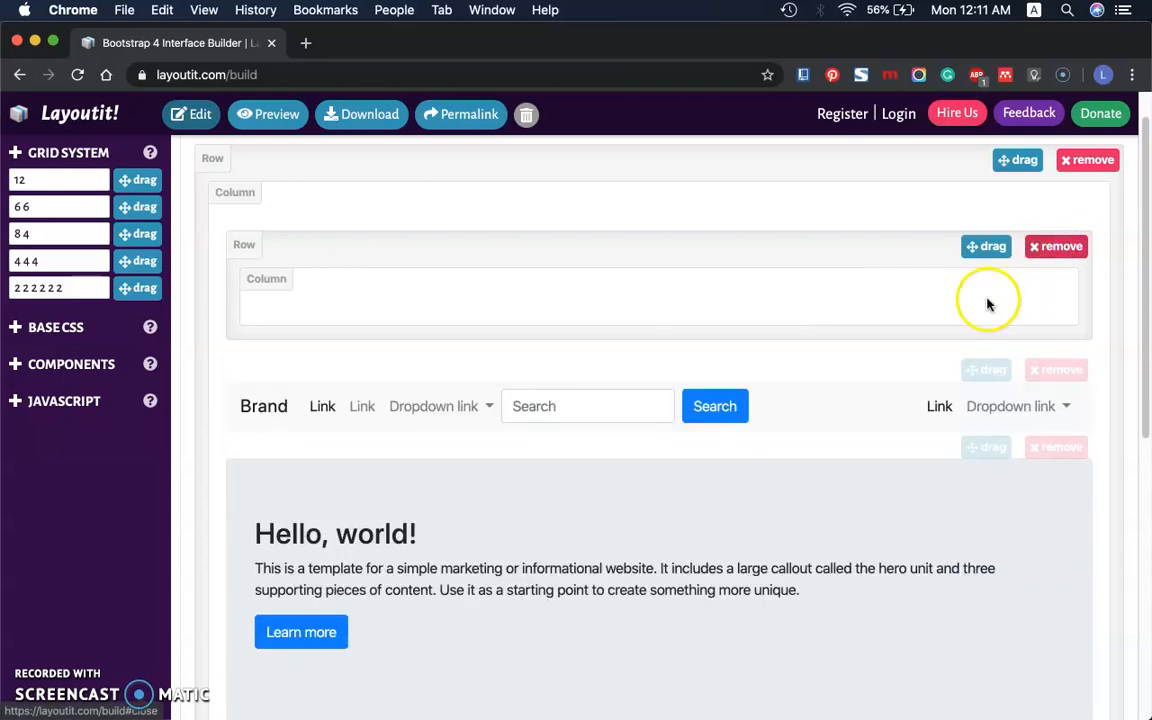
pyautogui.click(1056, 246)
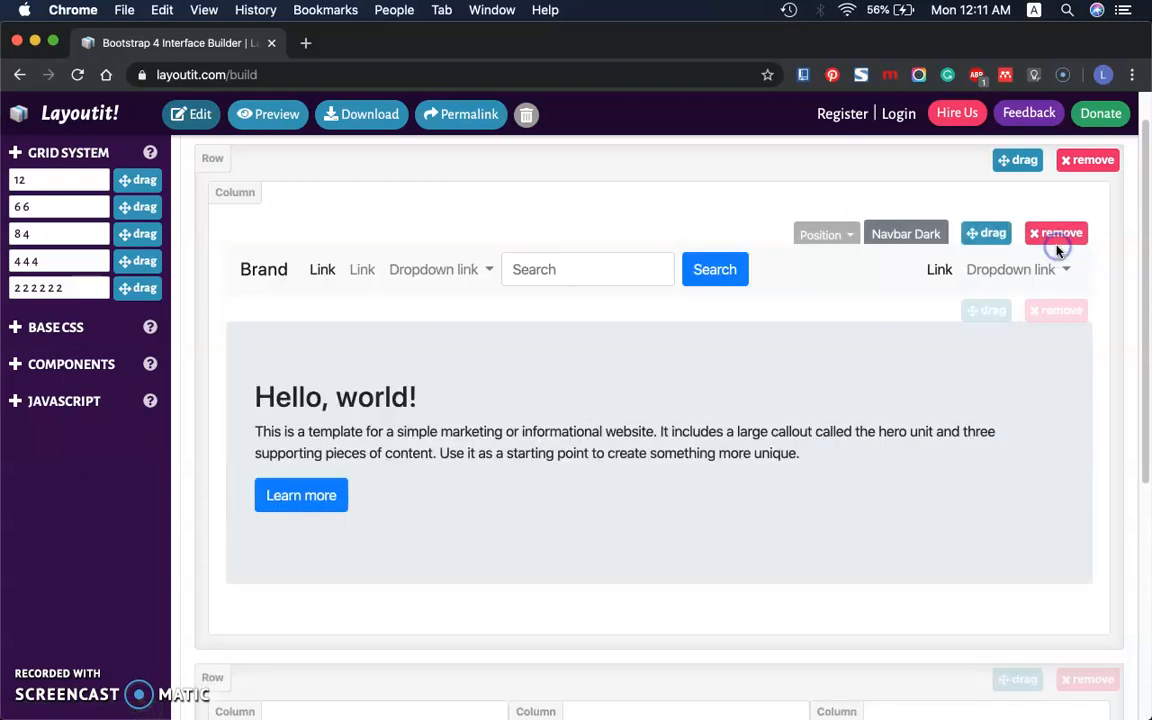
# Step: Look through the Base CSS, Components and JavaScript element groups and insert a Carousel above the navbar
pyautogui.moveTo(1140, 278); pyautogui.dragTo(1142, 231)
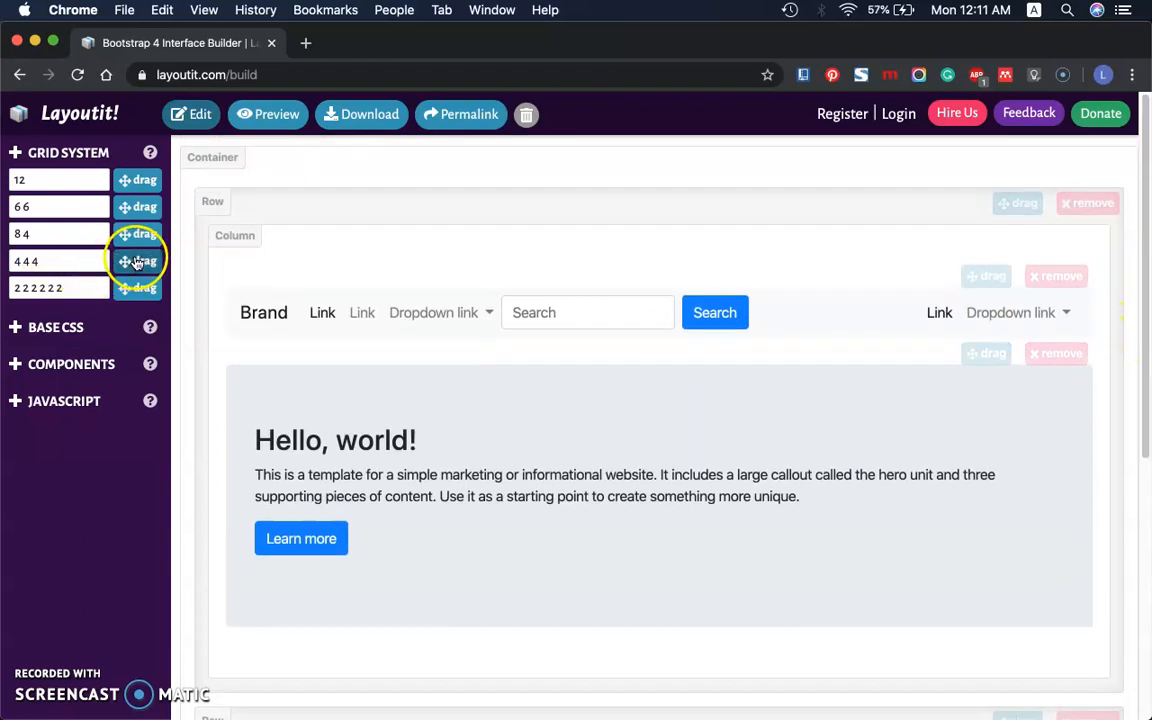
pyautogui.click(52, 332)
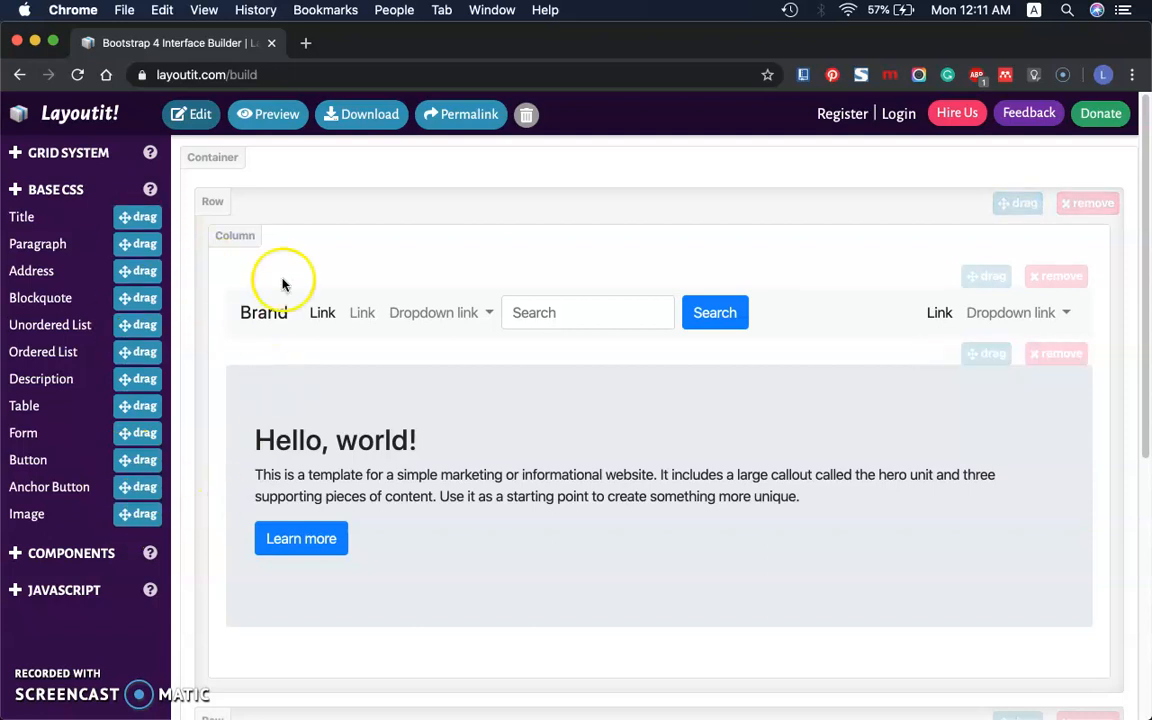
pyautogui.click(25, 553)
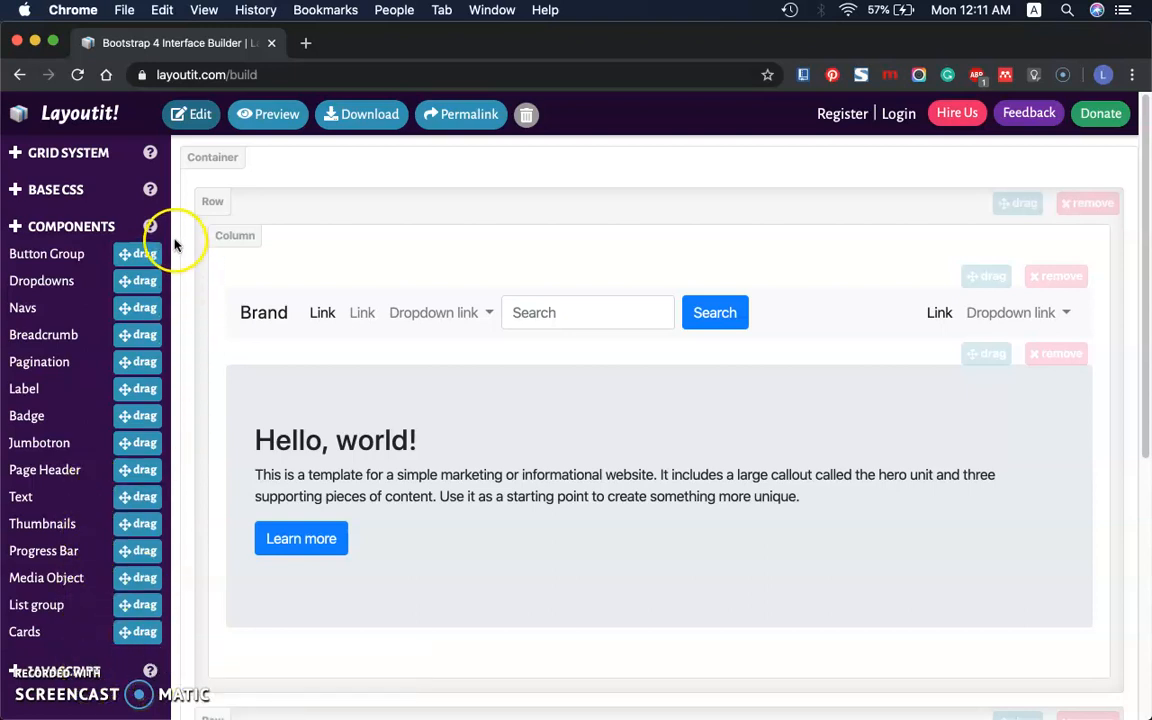
pyautogui.click(66, 228)
pyautogui.click(64, 224)
pyautogui.click(28, 192)
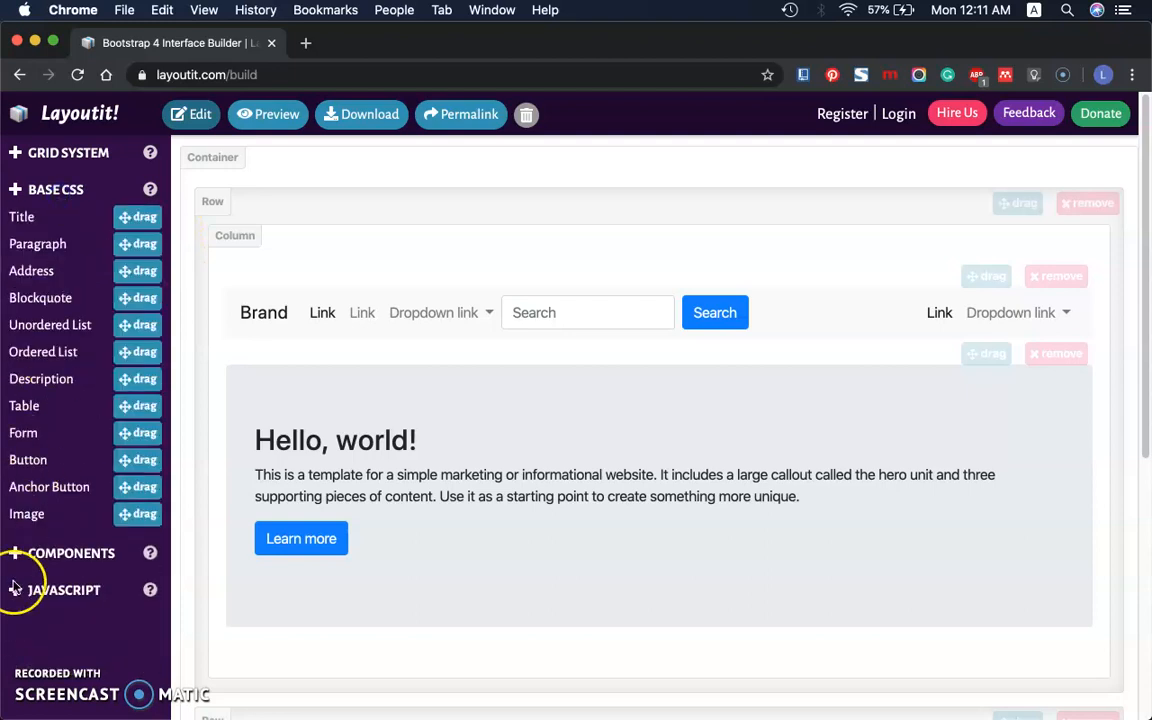
pyautogui.click(40, 592)
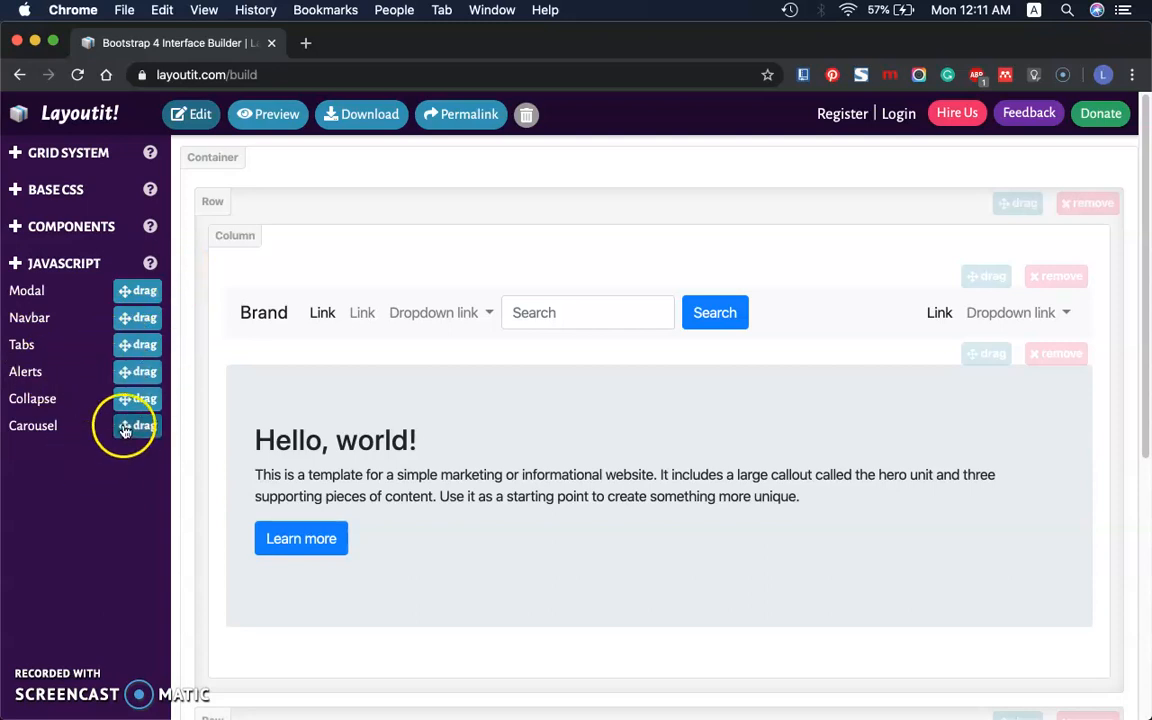
pyautogui.moveTo(126, 428); pyautogui.dragTo(437, 362)
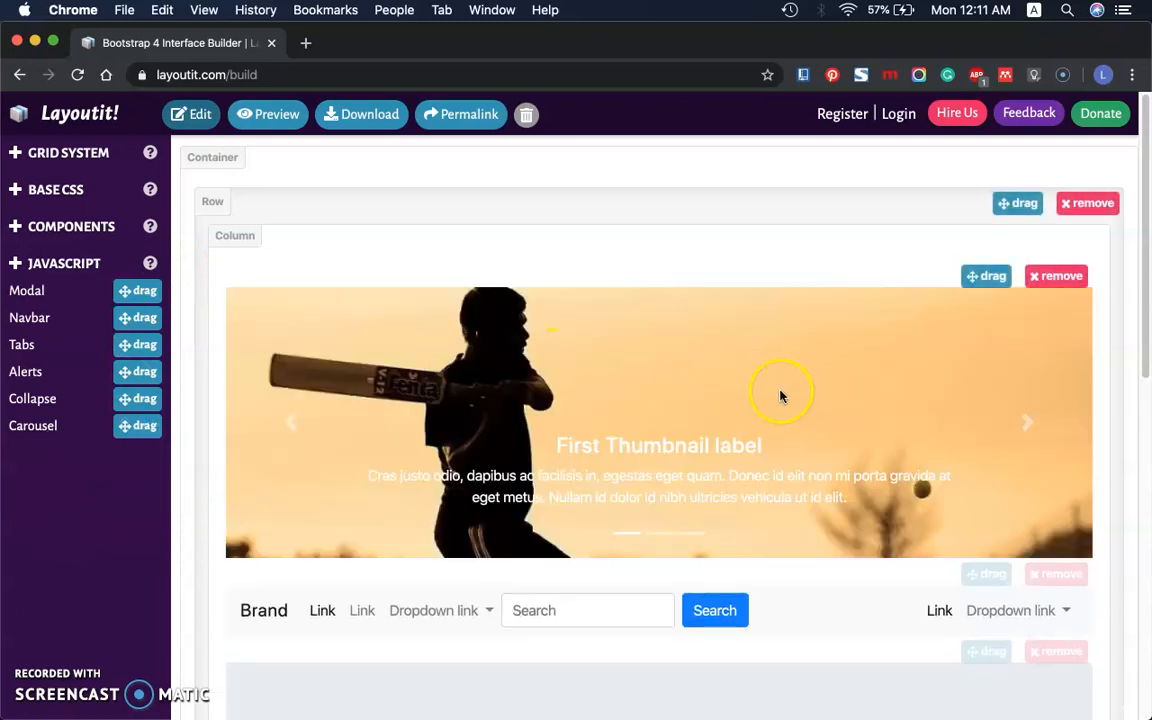
# Step: Advance through the carousel's slides and move the carousel between the navbar and the Hello, world! block
pyautogui.click(1043, 425)
pyautogui.click(1032, 419)
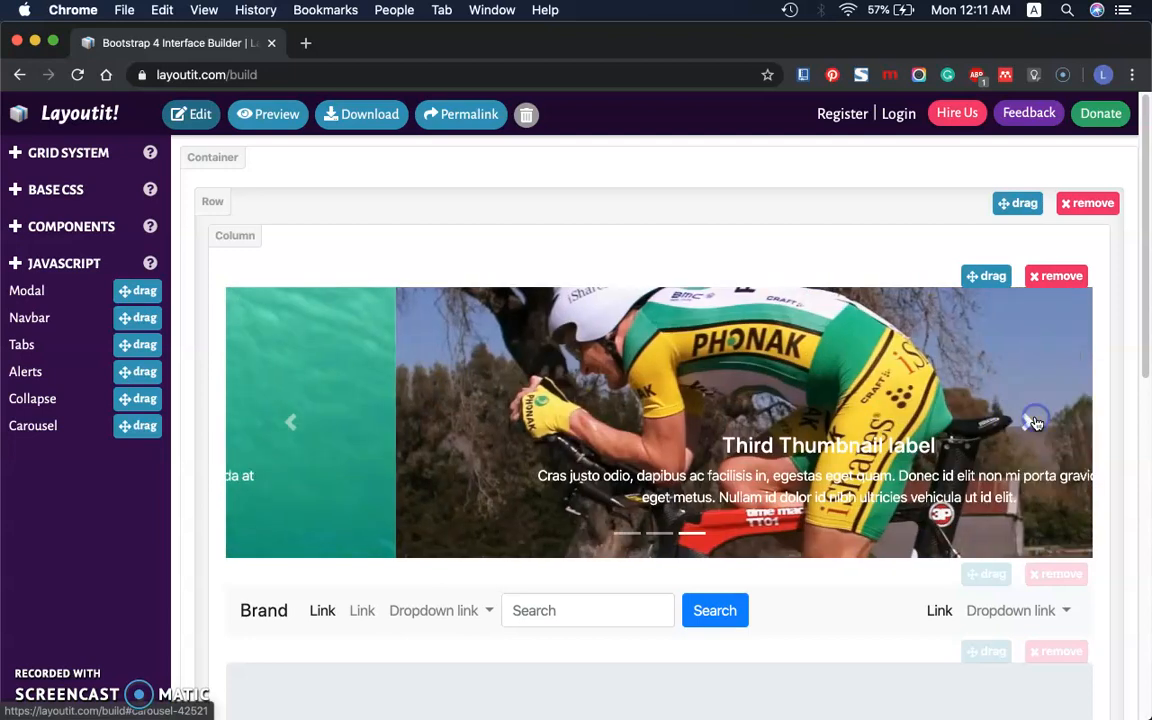
pyautogui.click(1032, 422)
pyautogui.moveTo(1136, 300); pyautogui.dragTo(1137, 334)
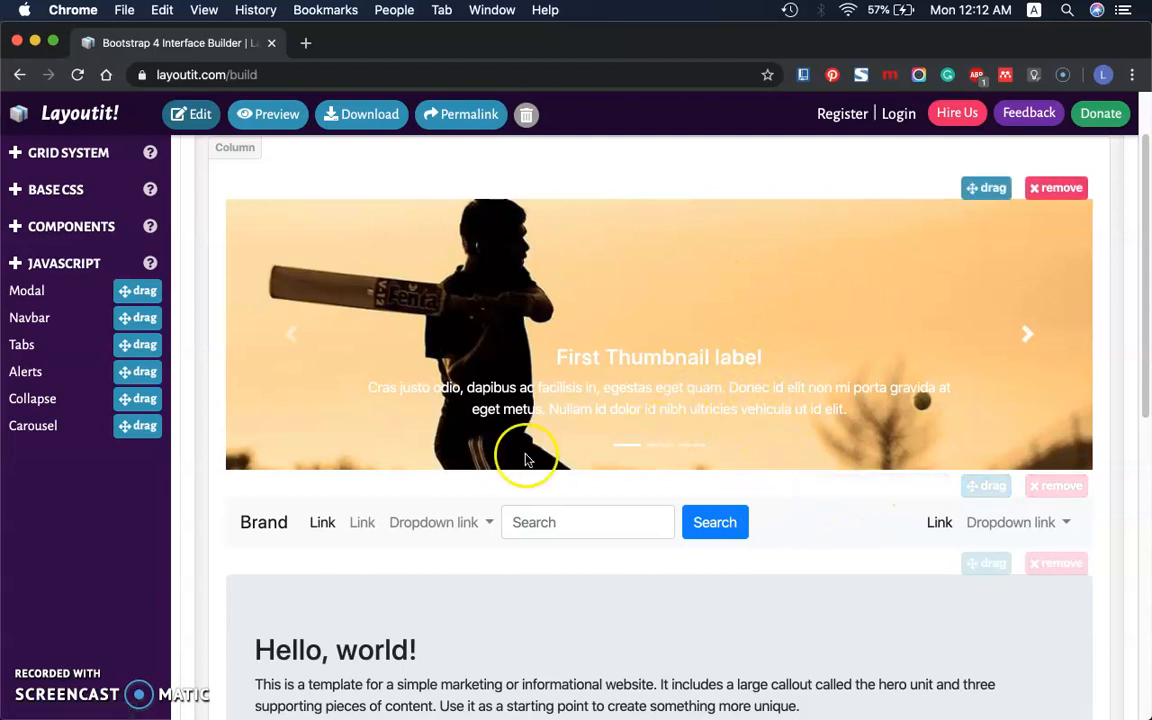
pyautogui.moveTo(989, 188); pyautogui.dragTo(988, 383)
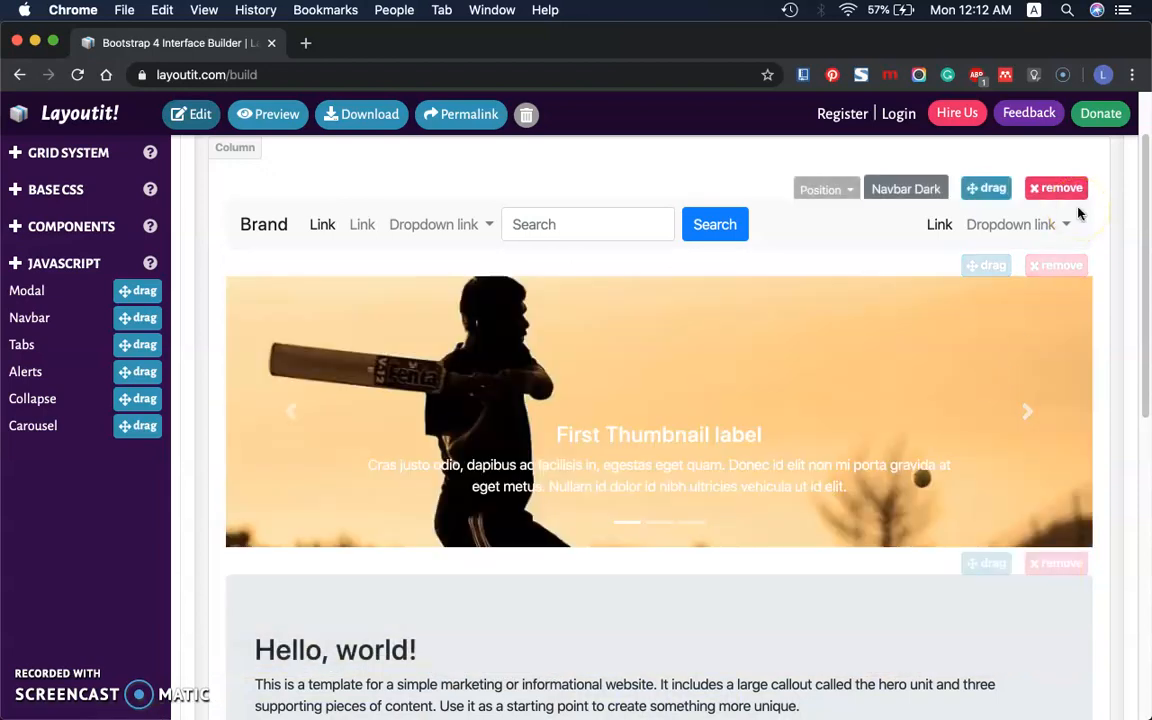
# Step: Replace the "Hello, world!" heading below the carousel with "Stay Safe and Stay at Home"
pyautogui.click(219, 643)
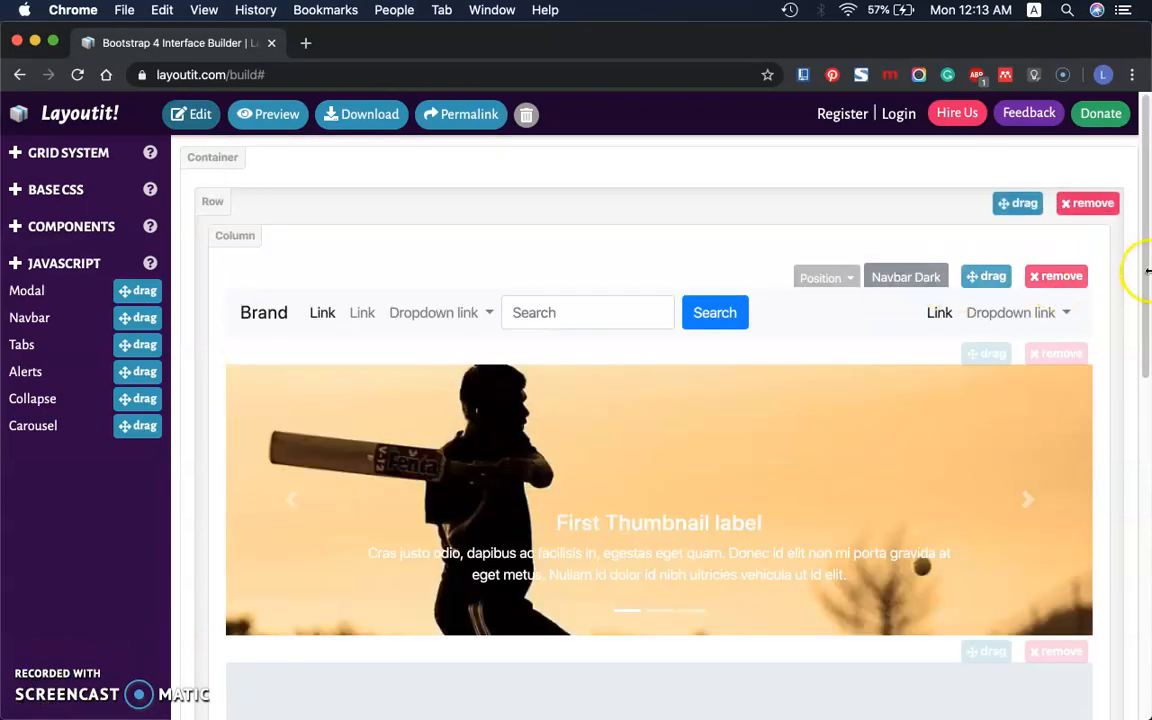
pyautogui.moveTo(1139, 167); pyautogui.dragTo(1139, 340)
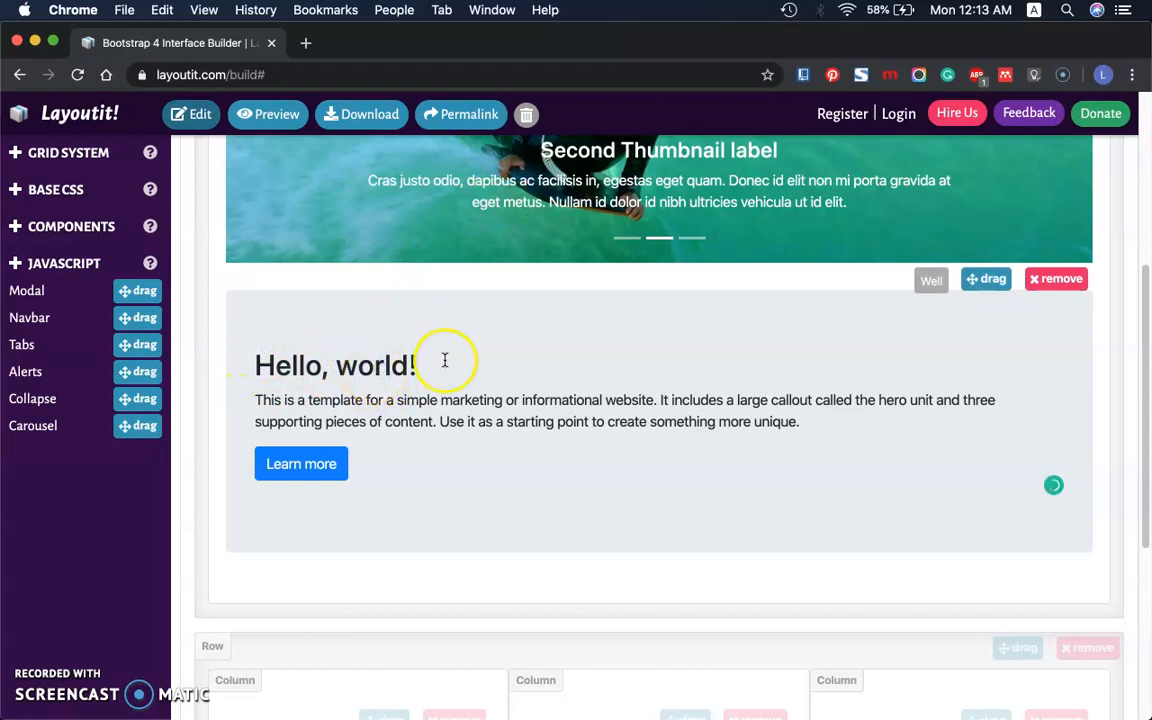
pyautogui.moveTo(491, 359); pyautogui.dragTo(265, 372)
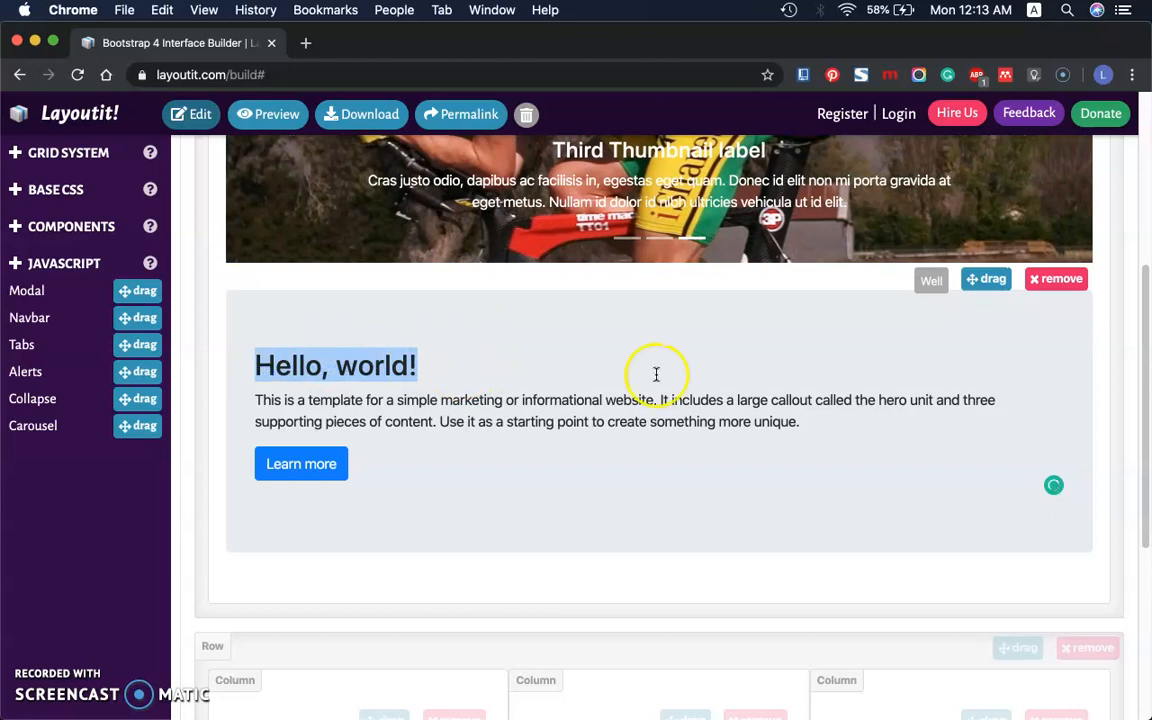
pyautogui.click(393, 370)
pyautogui.moveTo(429, 363); pyautogui.dragTo(252, 368)
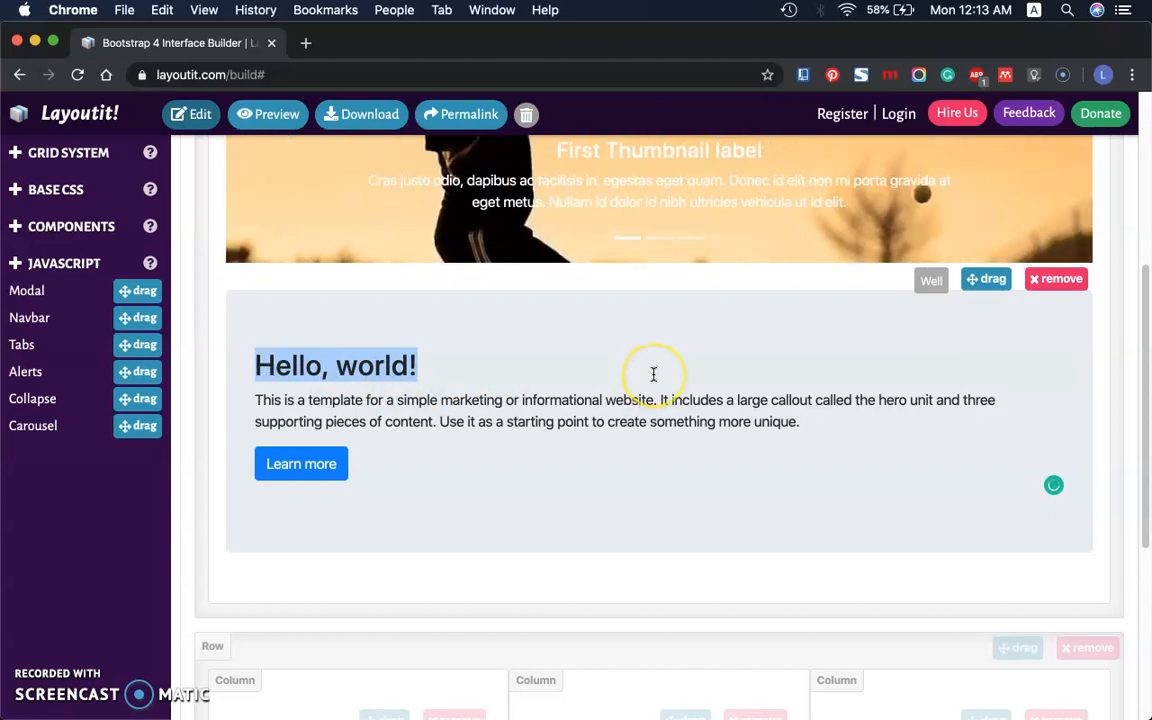
pyautogui.write('Stay Safe and')
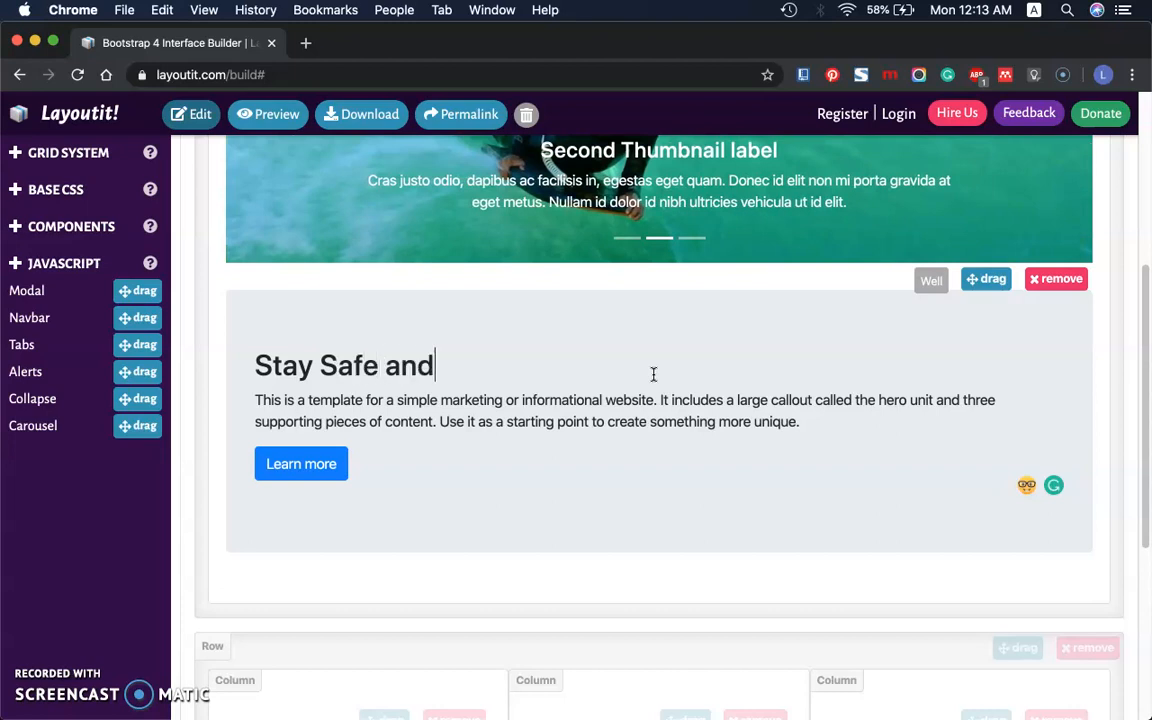
pyautogui.write('Sta')
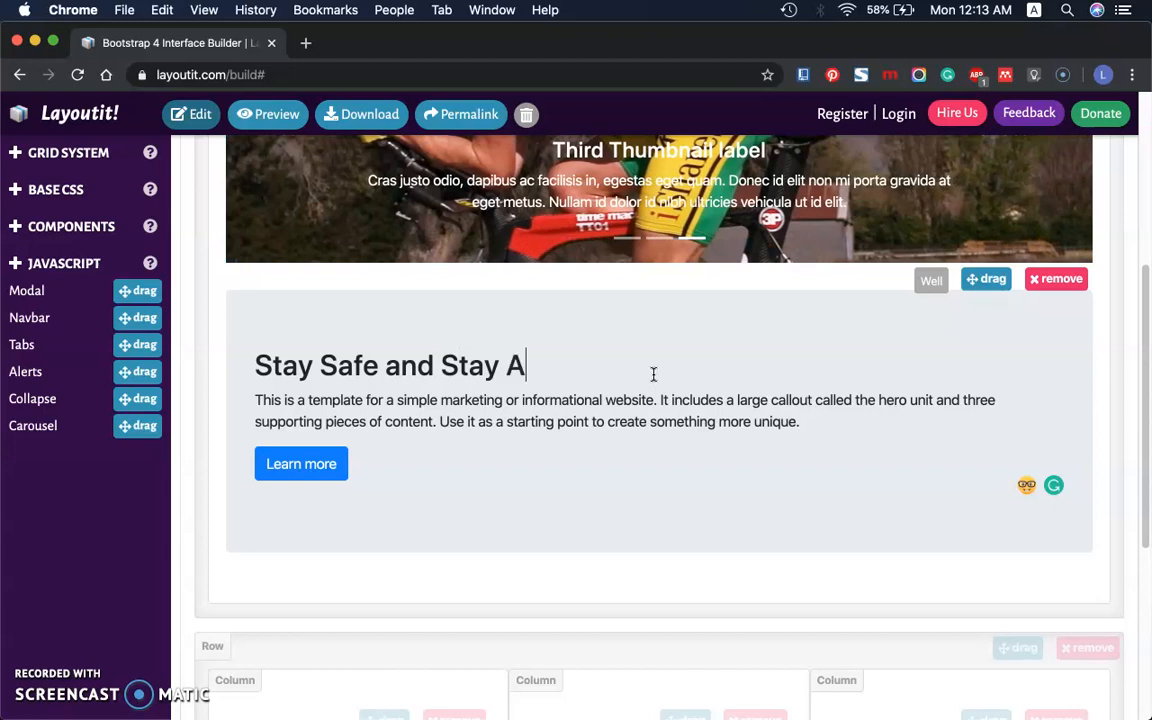
pyautogui.write('y at Home')
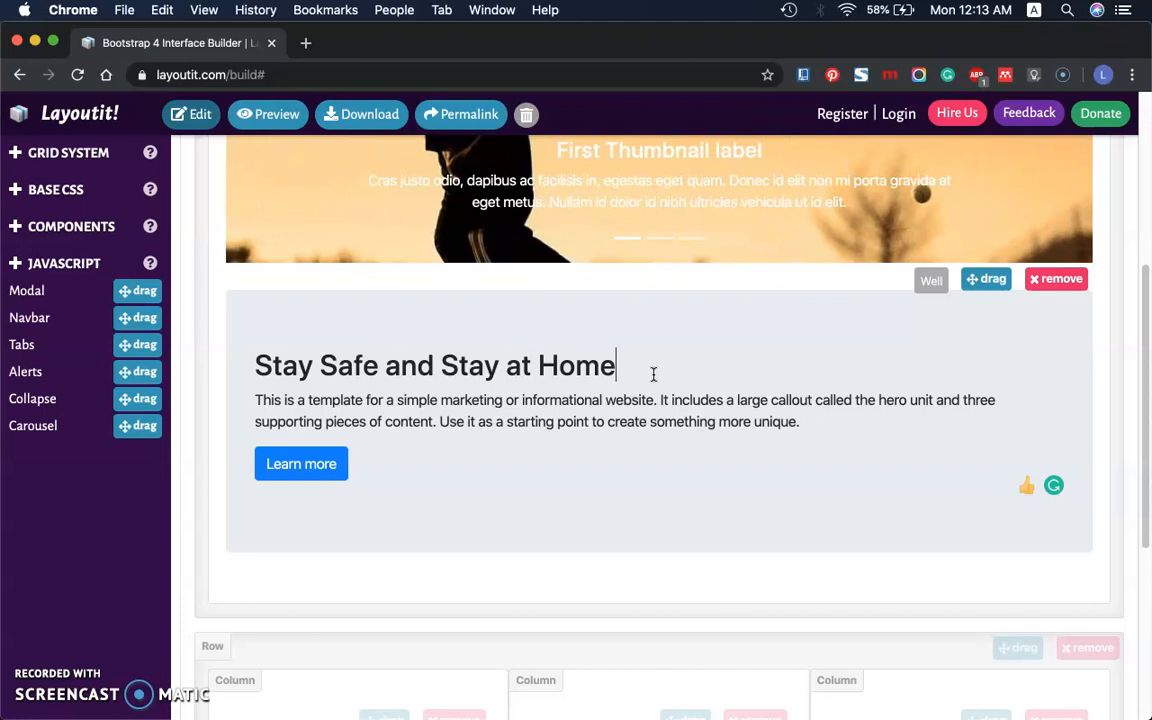
# Step: Check today's date and insert "Today is 30 March 2020, " at the start of the paragraph under the heading
pyautogui.click(791, 401)
pyautogui.write('Toa')
pyautogui.press('BackSpace')
pyautogui.write('day is')
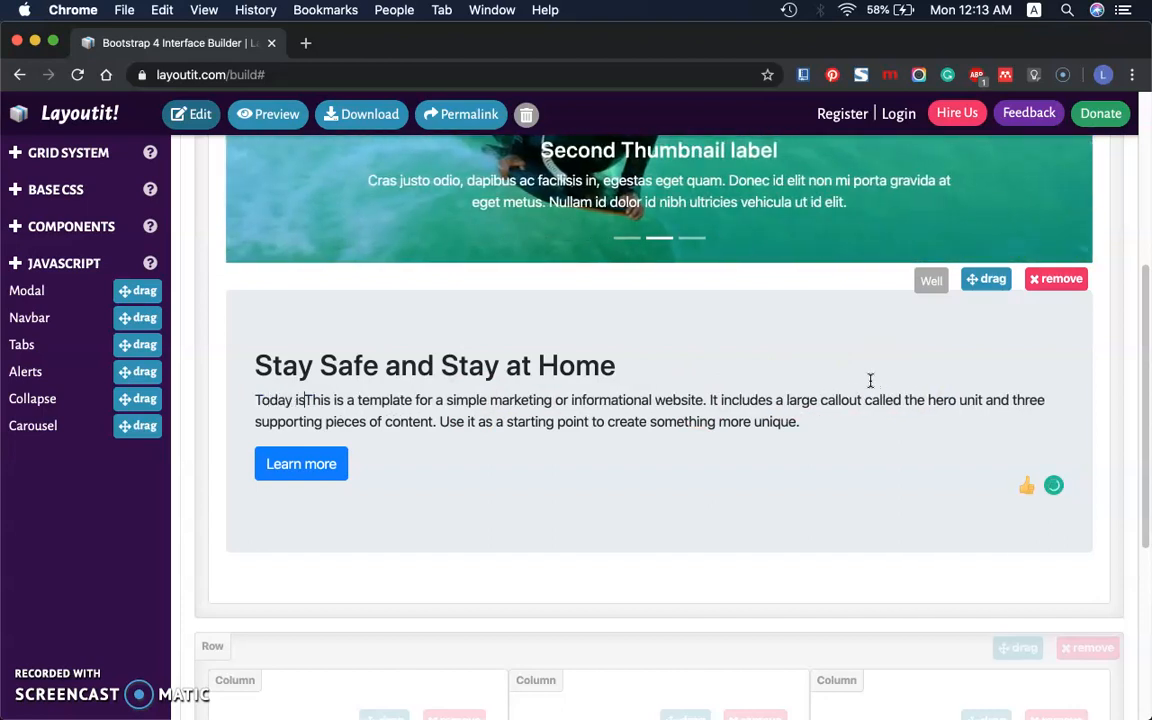
pyautogui.click(990, 10)
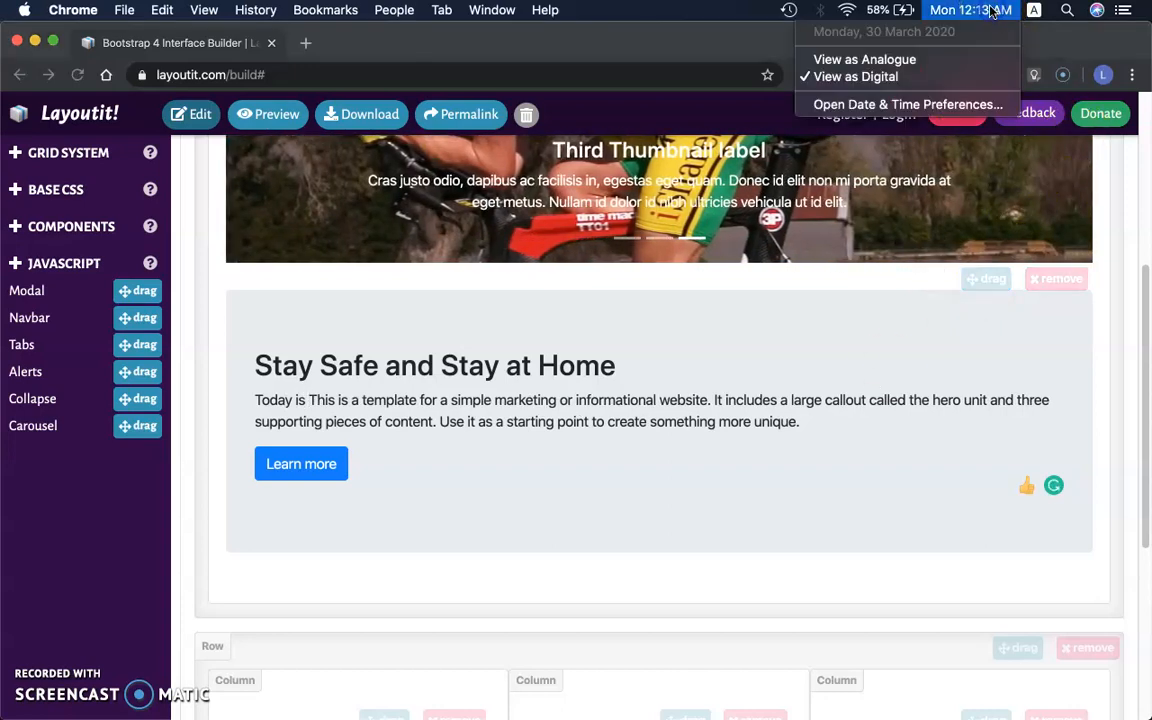
pyautogui.click(310, 400)
pyautogui.write('3')
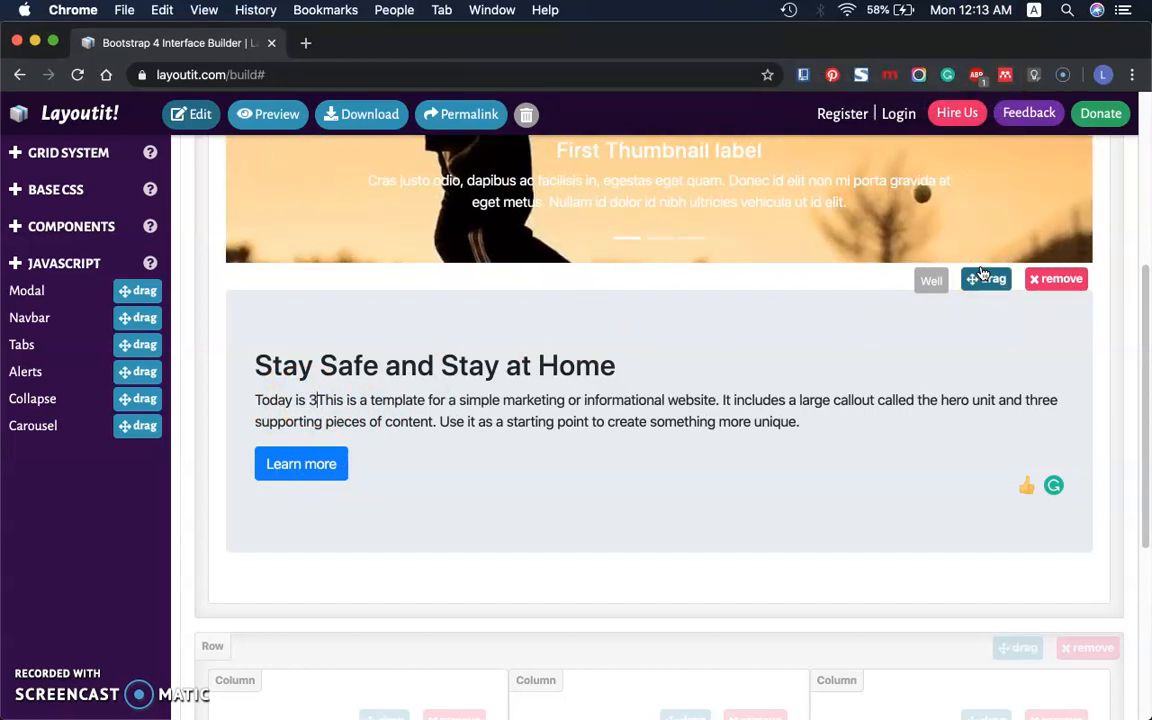
pyautogui.write('0 ')
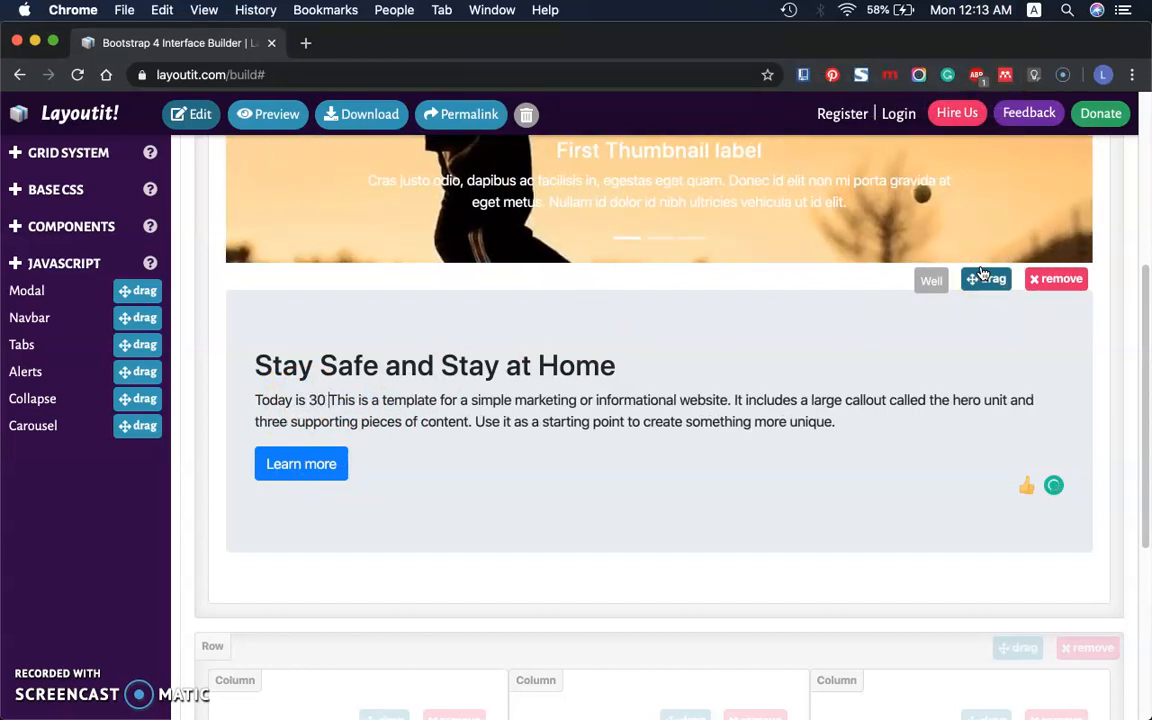
pyautogui.write('March 20')
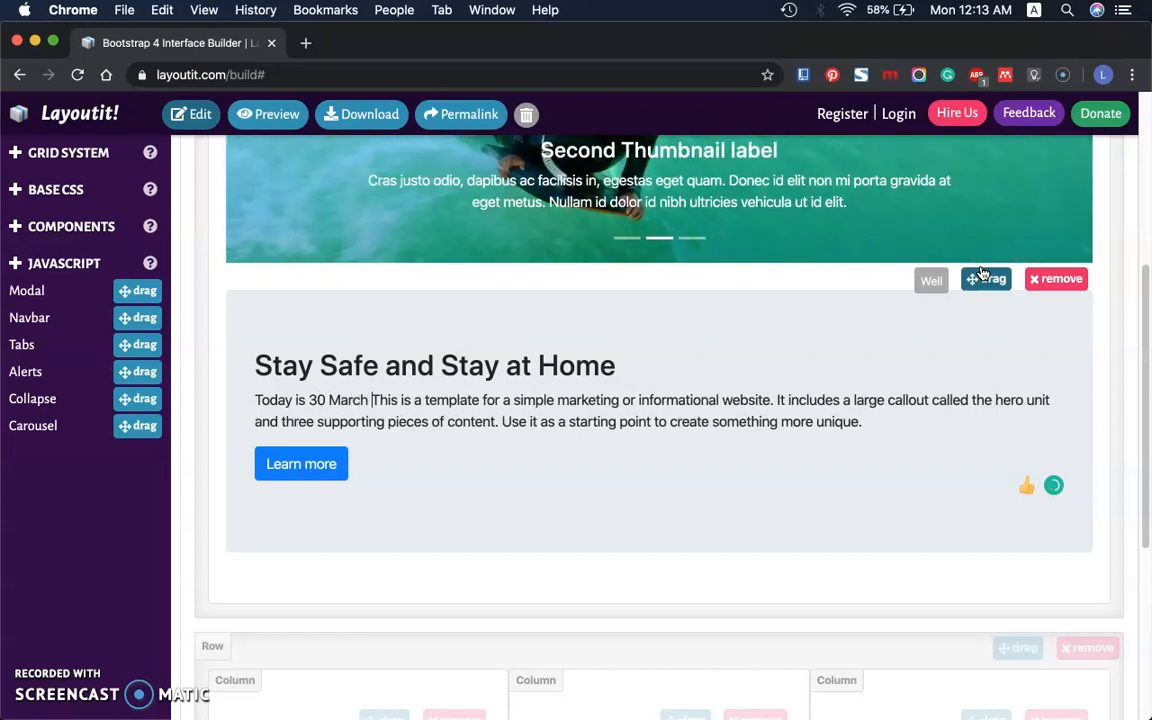
pyautogui.write('20')
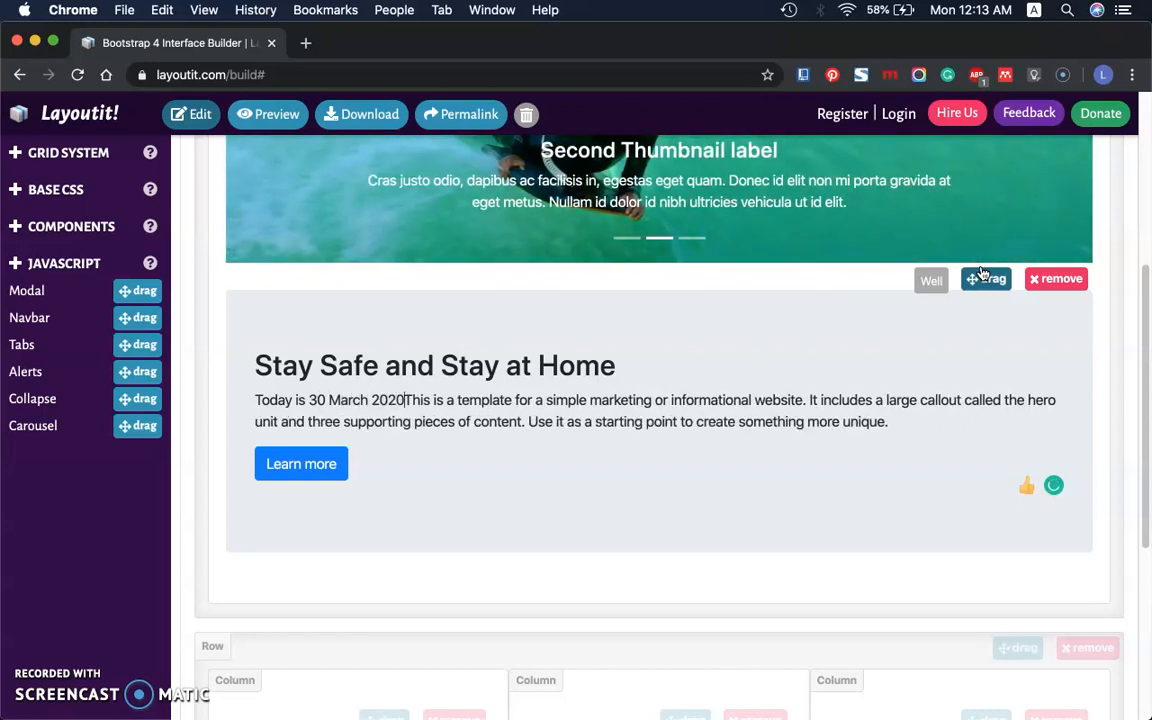
pyautogui.write(', ')
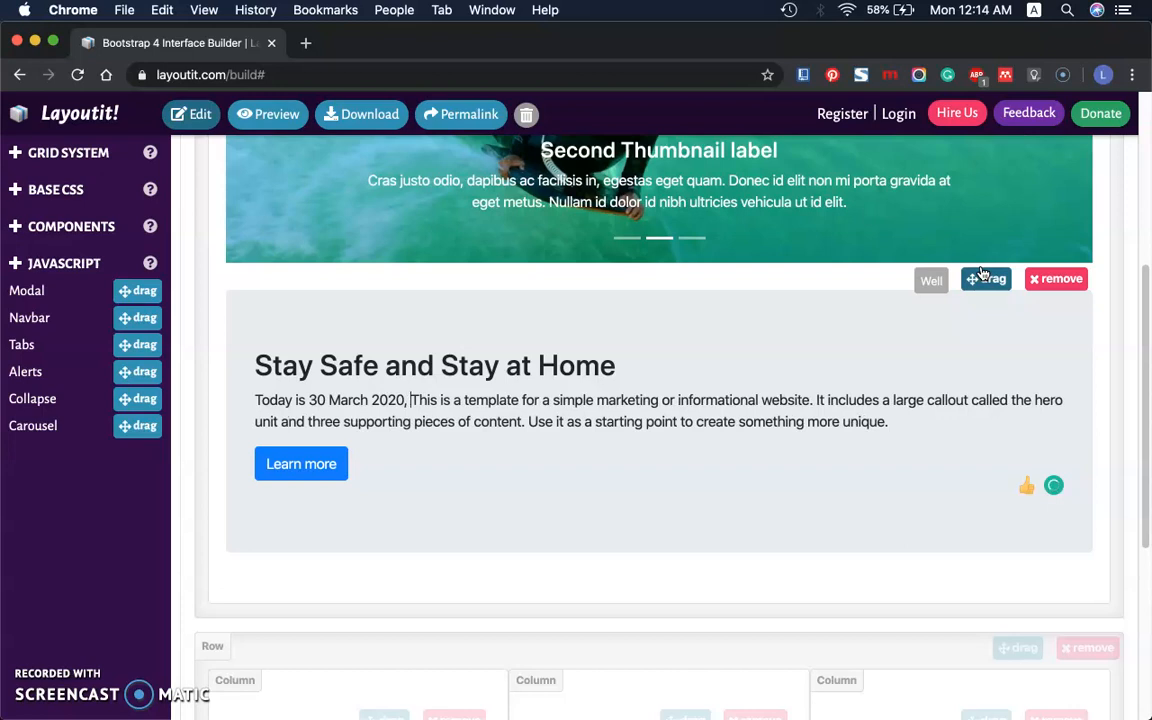
# Step: Continue the paragraph after the date with "It is still under Movement Control Order (MCO)."
pyautogui.write('I')
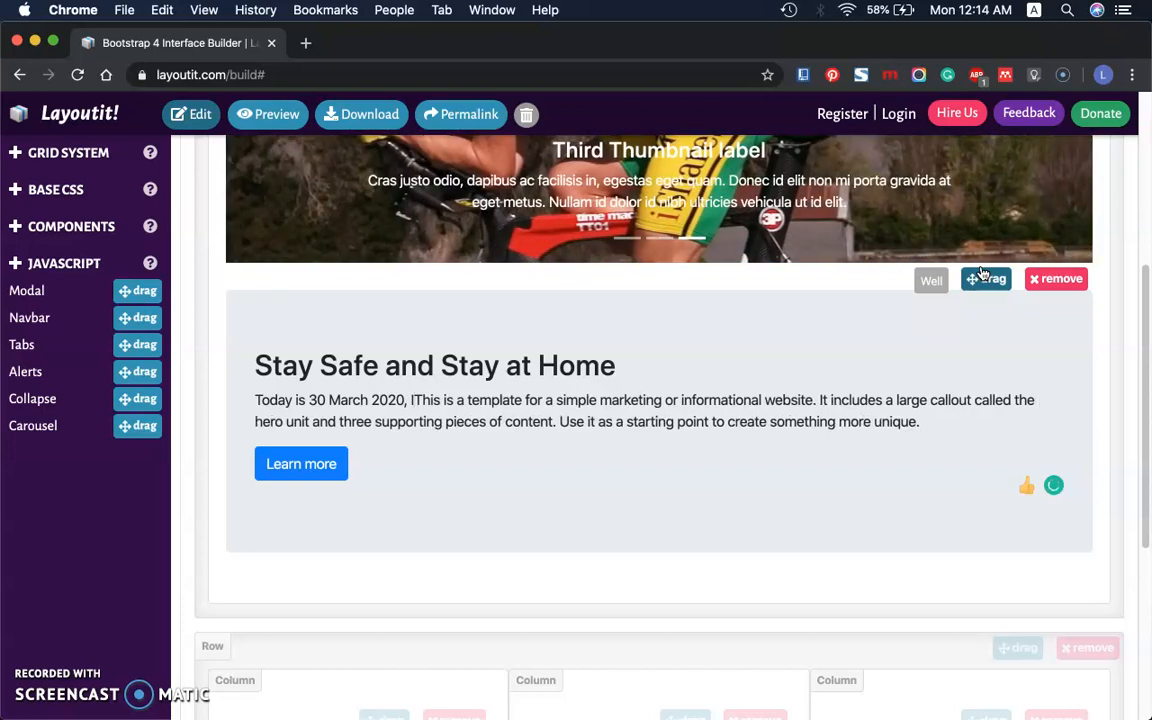
pyautogui.write('t is s')
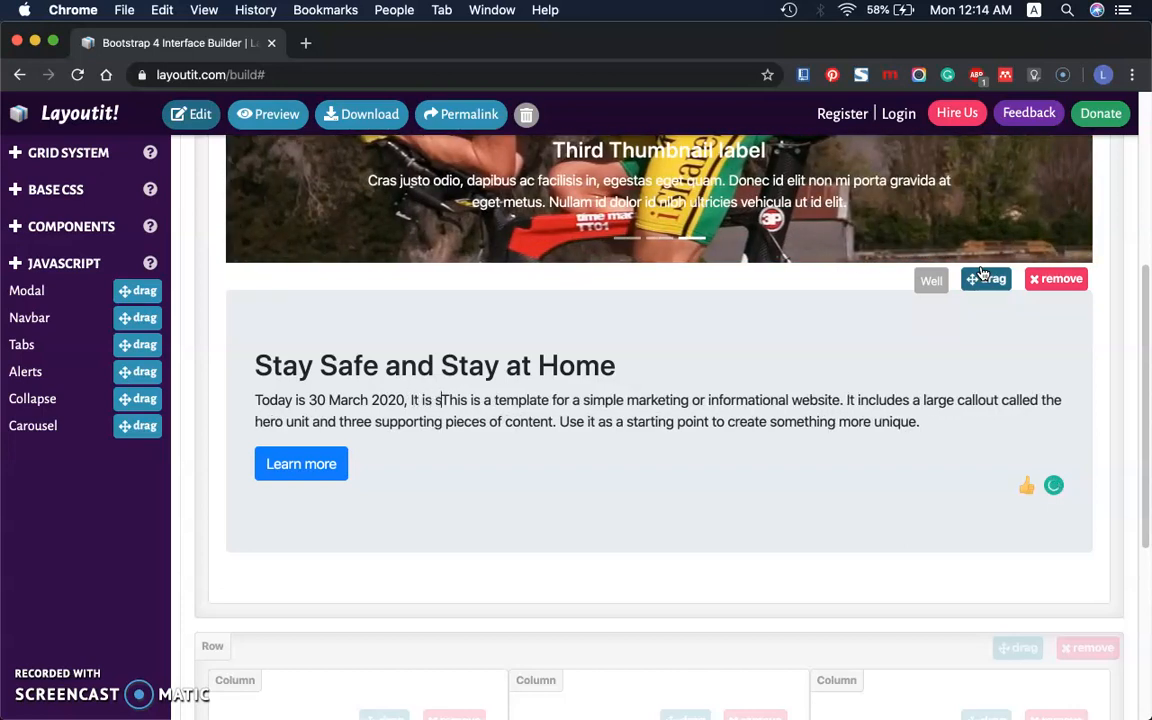
pyautogui.write('il')
pyautogui.press('BackSpace')
pyautogui.write('till under Move')
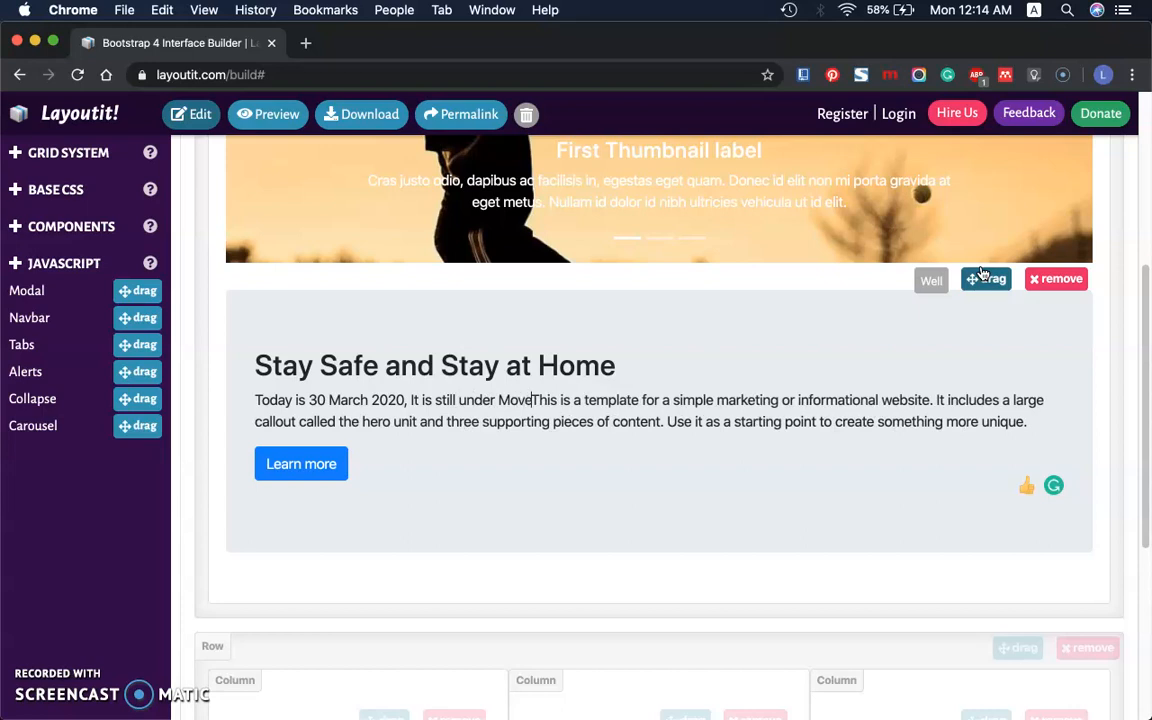
pyautogui.write('ment Co')
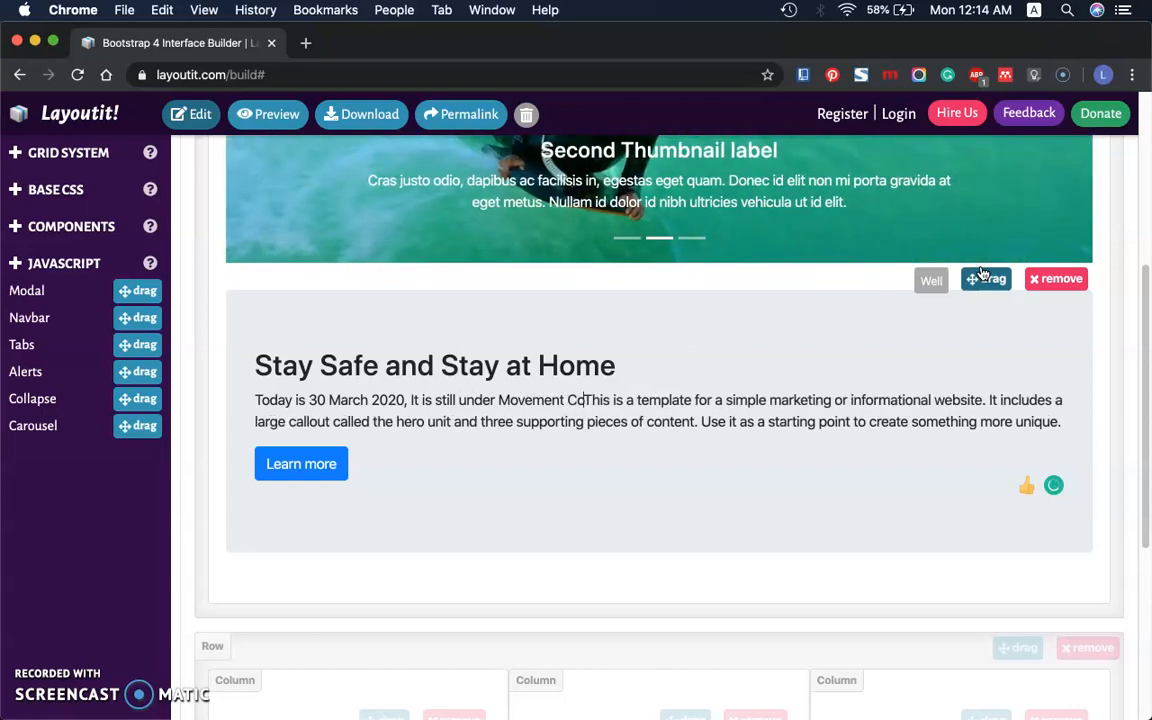
pyautogui.write('ntrol Order ')
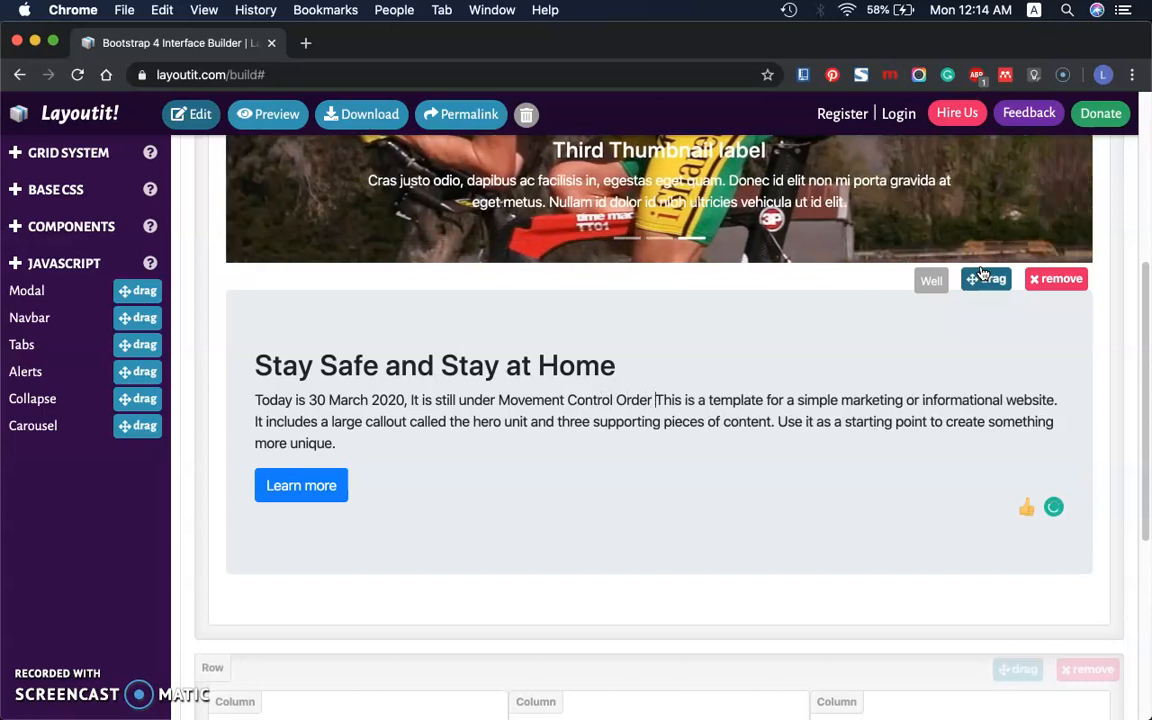
pyautogui.write('(M')
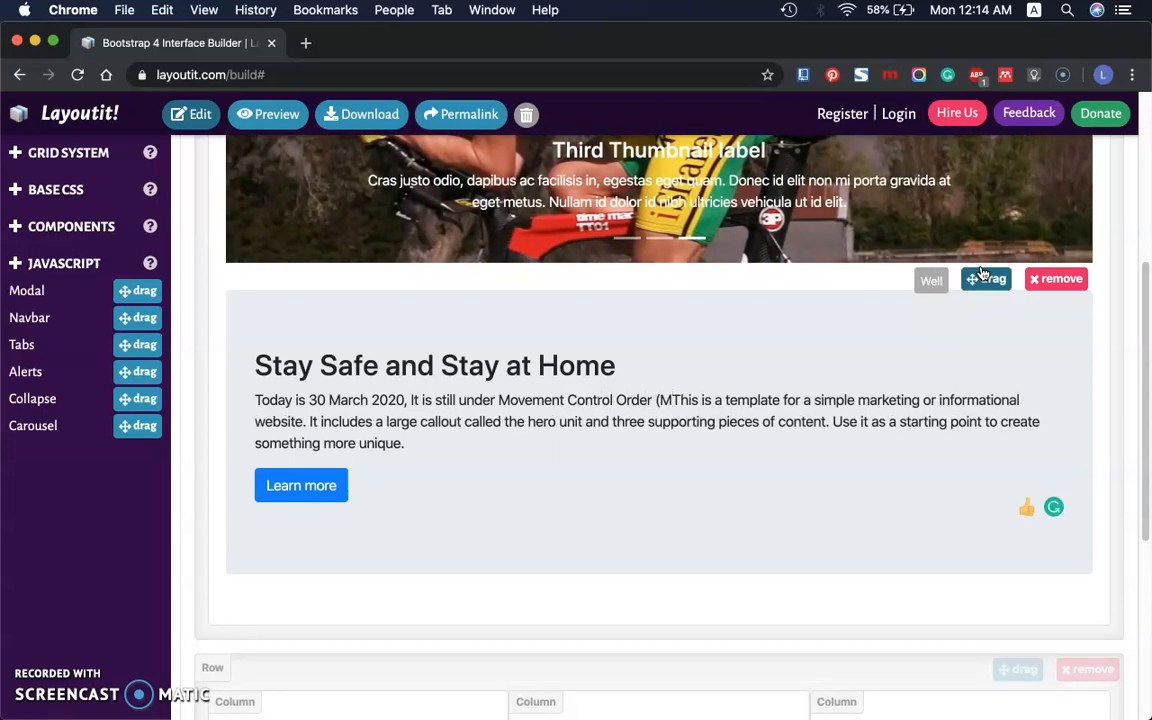
pyautogui.write('CO)')
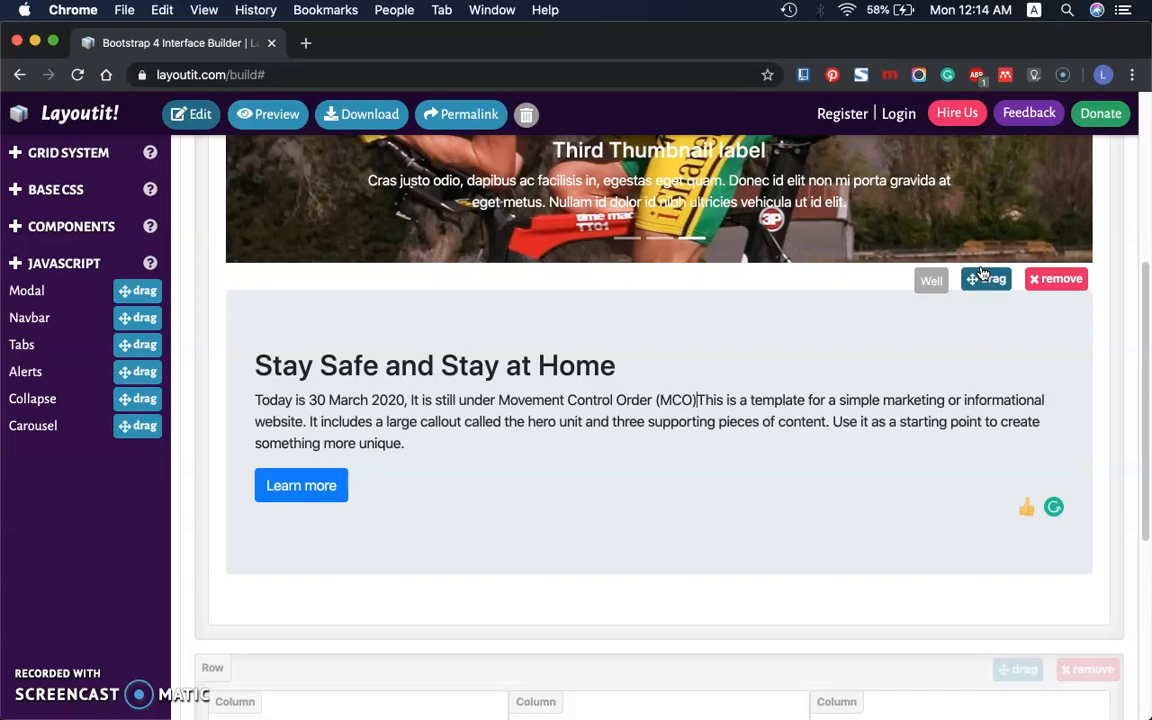
pyautogui.write('.')
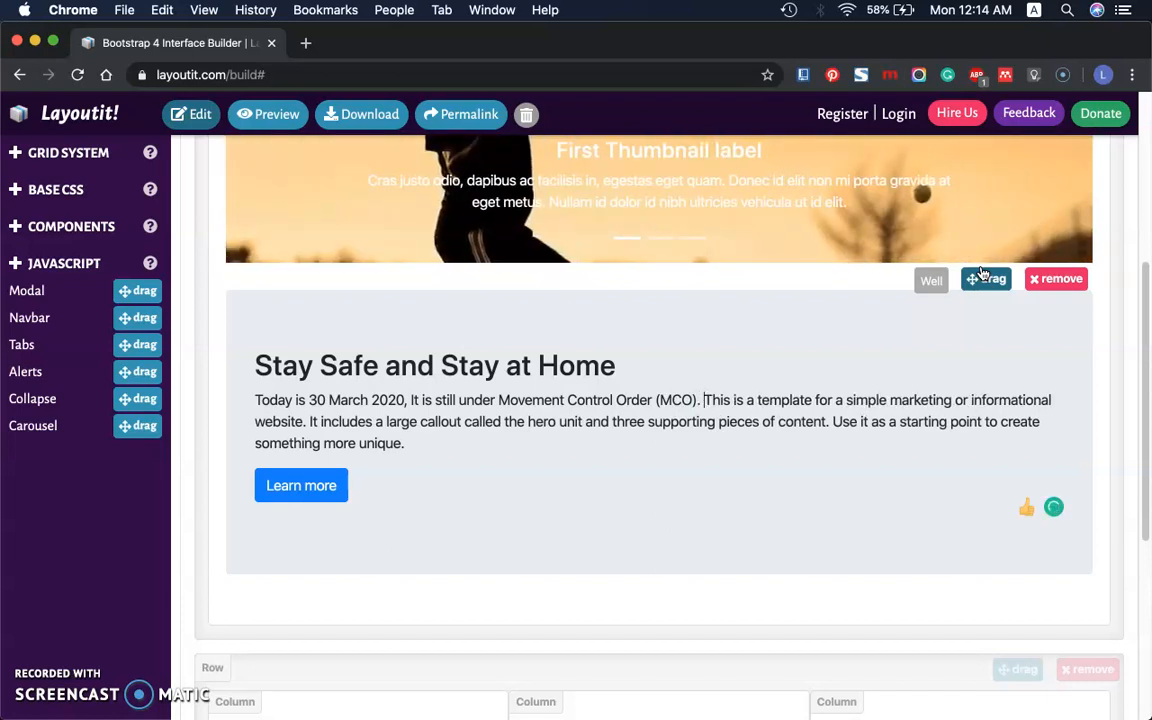
# Step: Add the sentence "I hope everyone is healthy and happy working from HOME." before the remaining template text
pyautogui.write(' I ho')
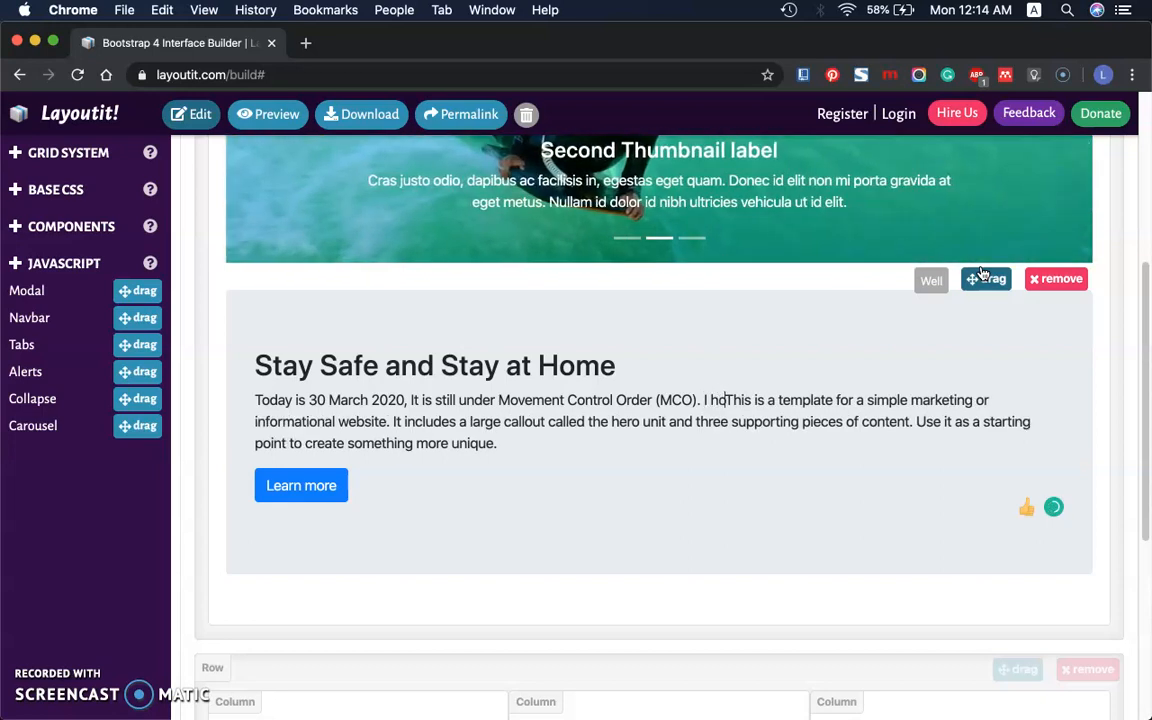
pyautogui.write('pe everyo')
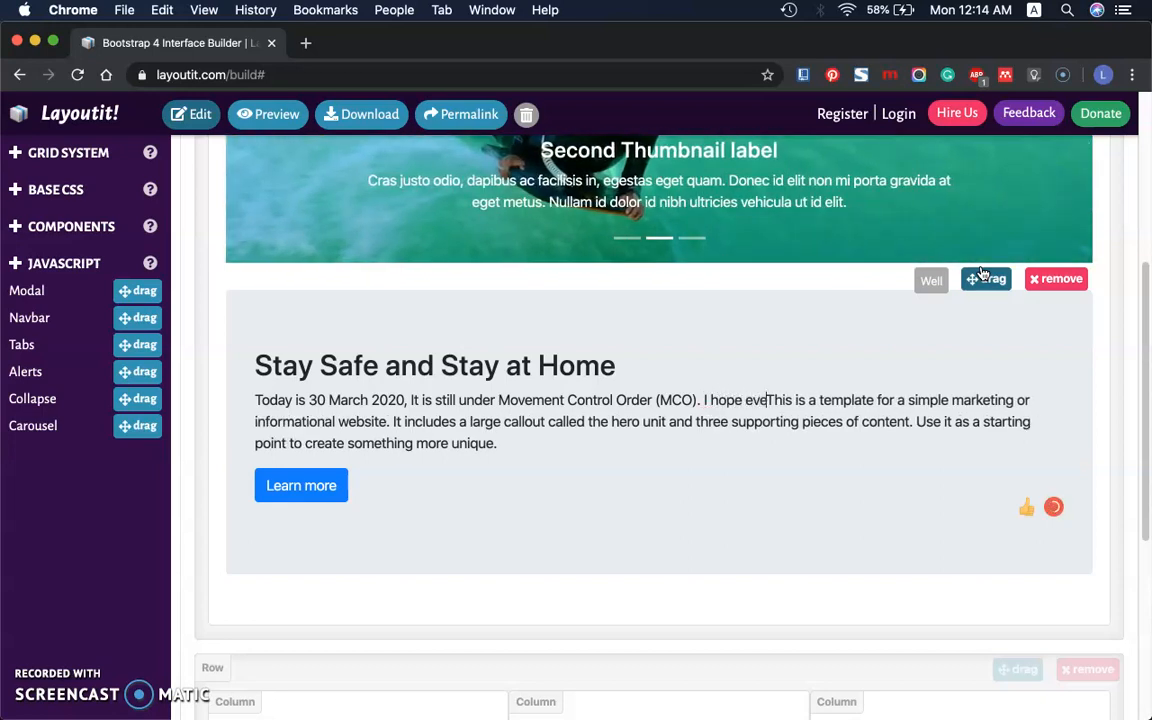
pyautogui.write('ne is ')
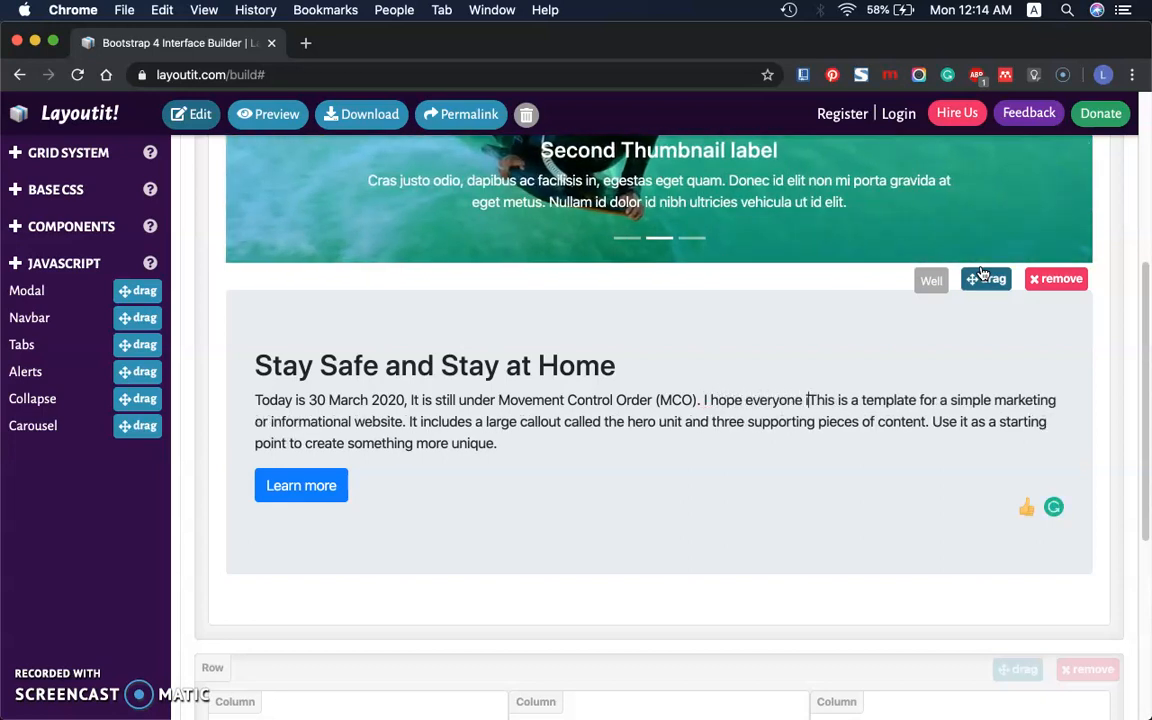
pyautogui.write('healthy')
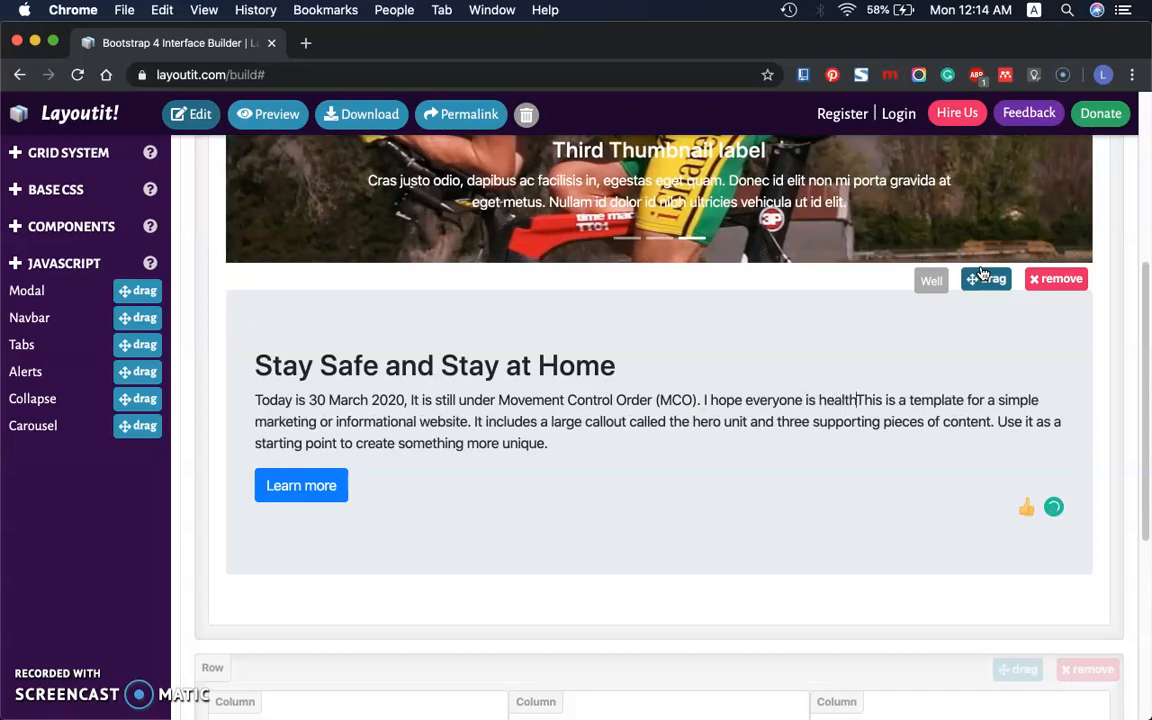
pyautogui.write(' and happy working from HOME')
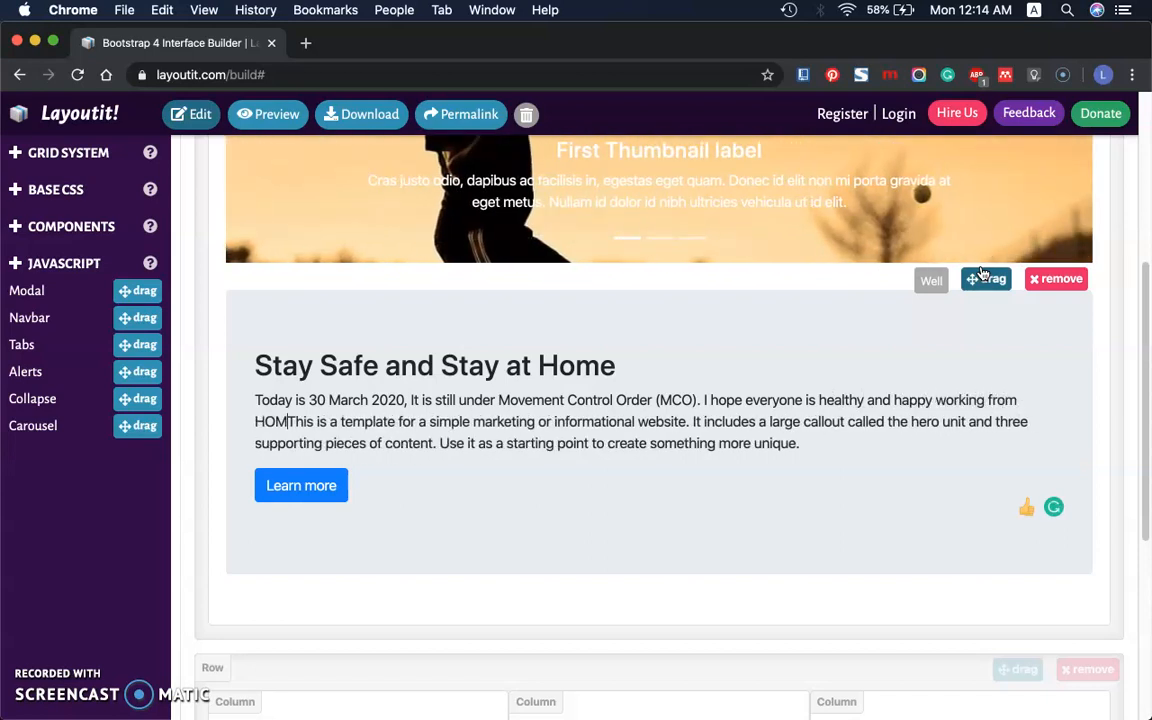
pyautogui.write('.')
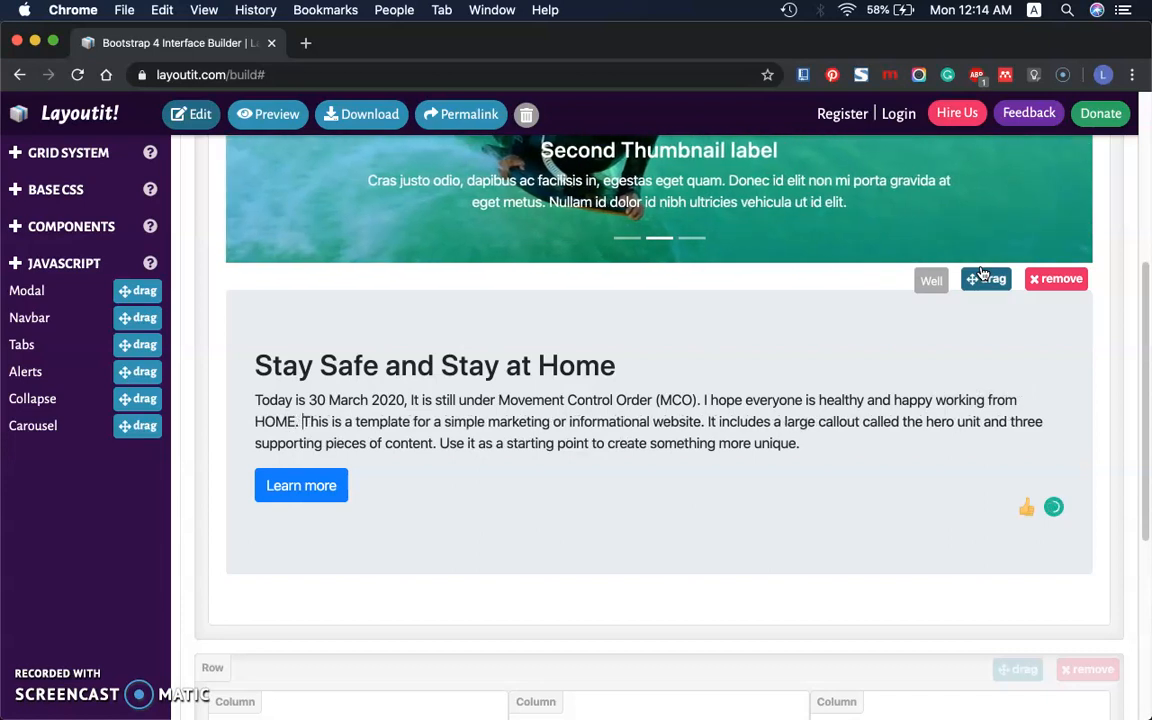
# Step: Replace the remaining template text with "This is a greeting in the Age of Corona Virus! Stay Home and Stay Safe."
pyautogui.moveTo(801, 447); pyautogui.dragTo(303, 423)
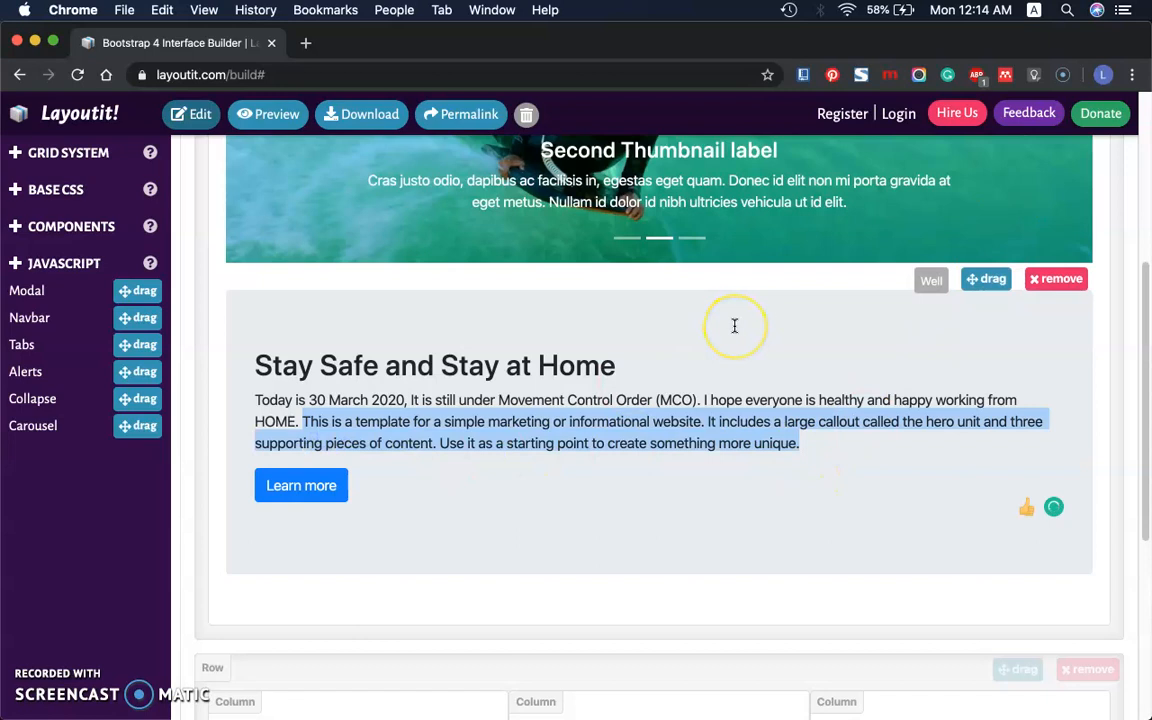
pyautogui.write('This is a g')
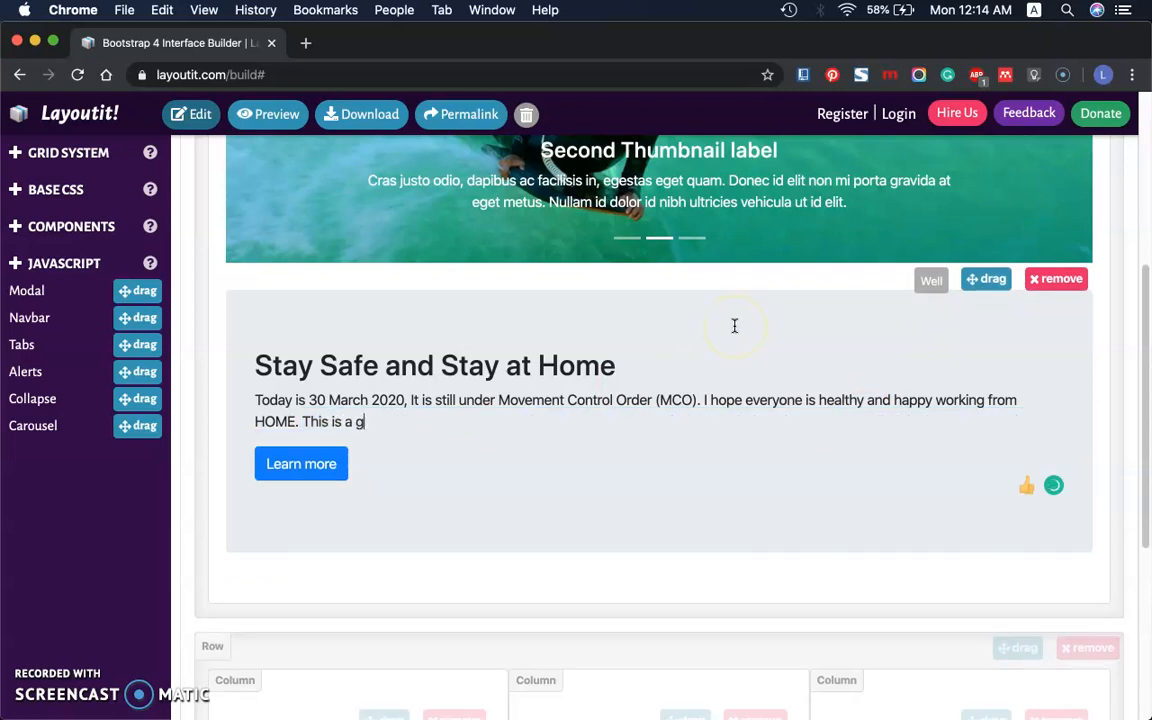
pyautogui.write('reeting')
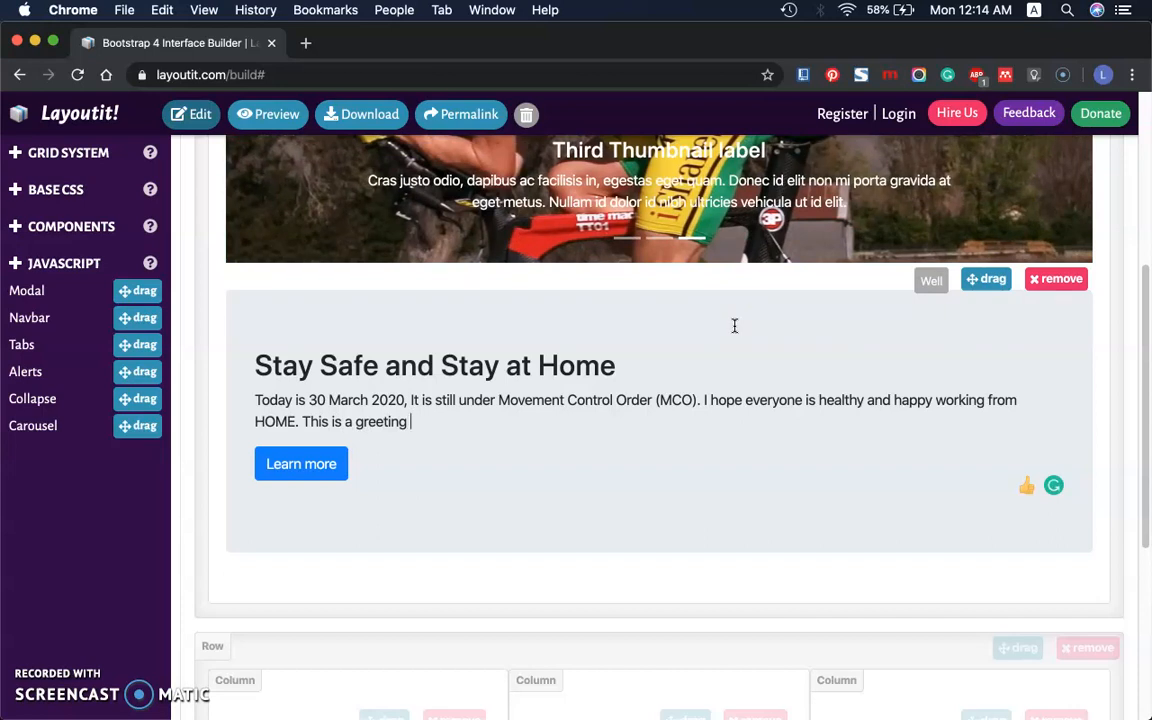
pyautogui.write(' in the Age of Corona Vi')
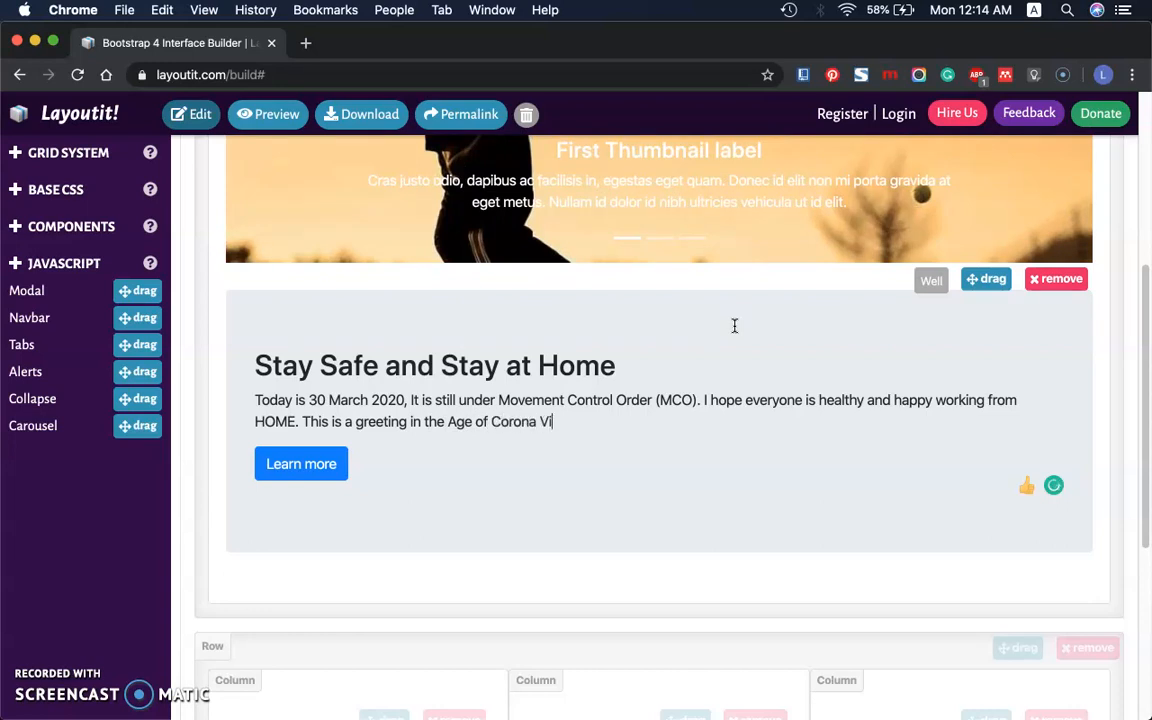
pyautogui.write('rus! Stay Home')
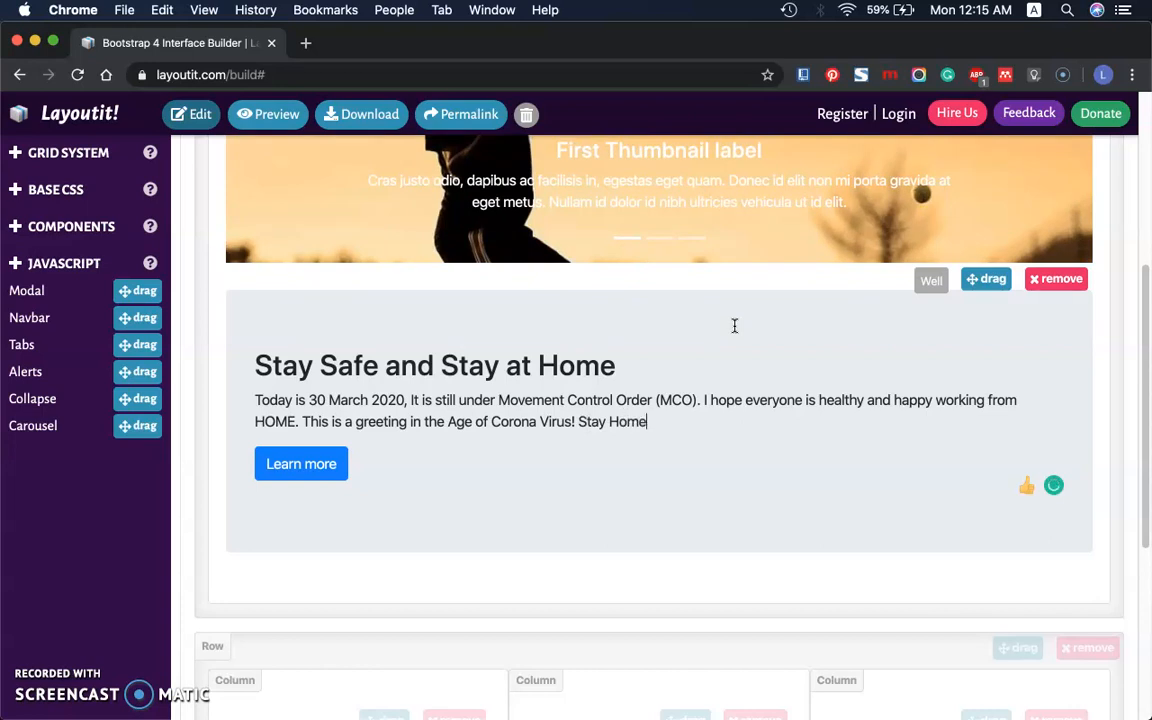
pyautogui.write('and Stay Safe')
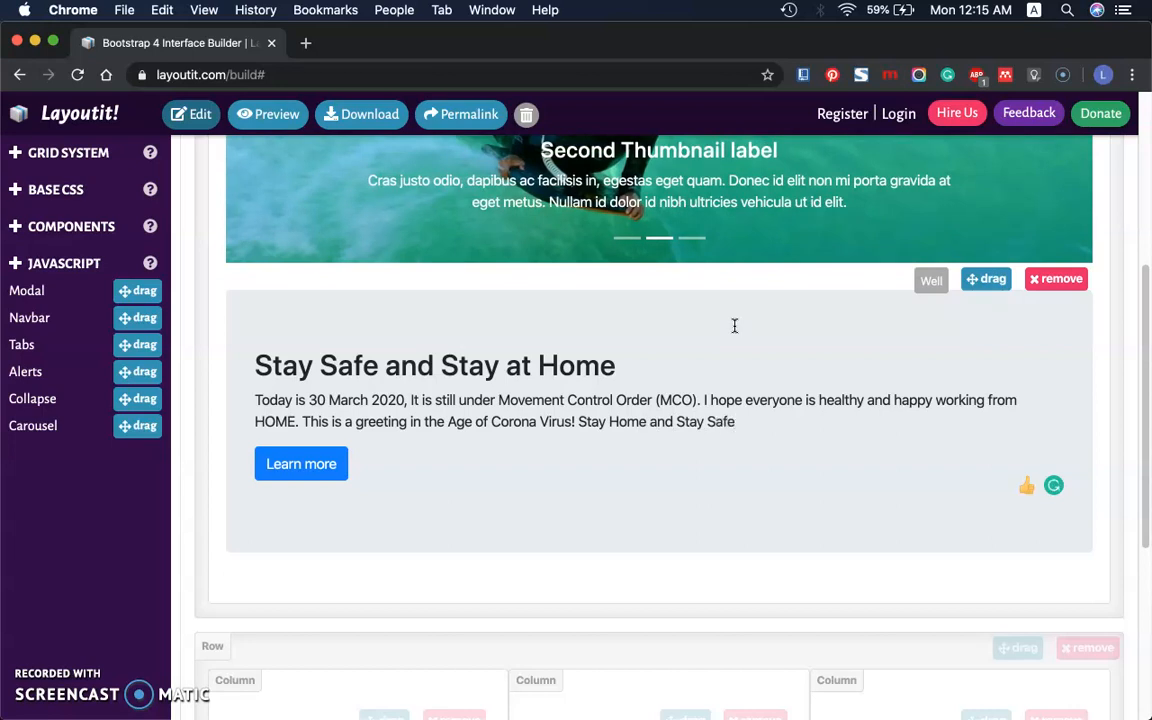
pyautogui.write('.')
pyautogui.click(290, 400)
pyautogui.moveTo(337, 370); pyautogui.dragTo(454, 412)
pyautogui.click(314, 467)
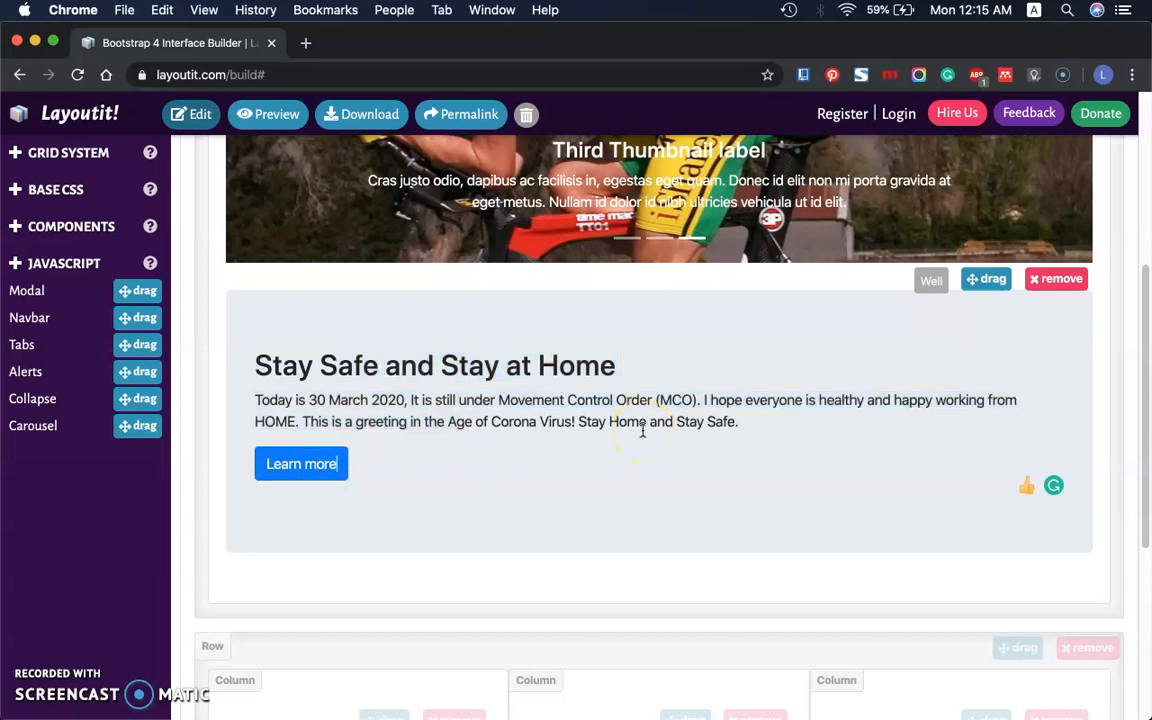
pyautogui.press('BackSpace')
pyautogui.press('BackSpace')
pyautogui.press('BackSpace')
pyautogui.press('BackSpace')
pyautogui.press('BackSpace')
pyautogui.press('BackSpace')
pyautogui.press('BackSpace')
pyautogui.press('BackSpace')
pyautogui.press('BackSpace')
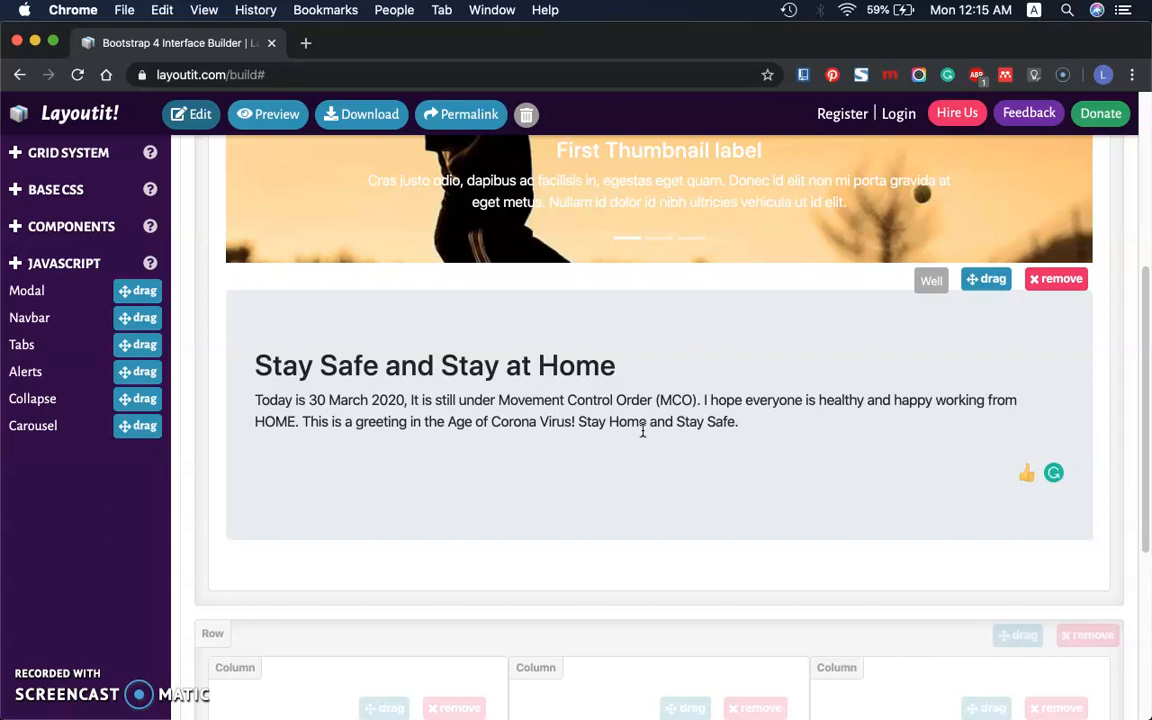
pyautogui.press('super+z')
# Step: Replace the end of the "Learn more" button label with "Today's Infection Cases"
pyautogui.click(327, 467)
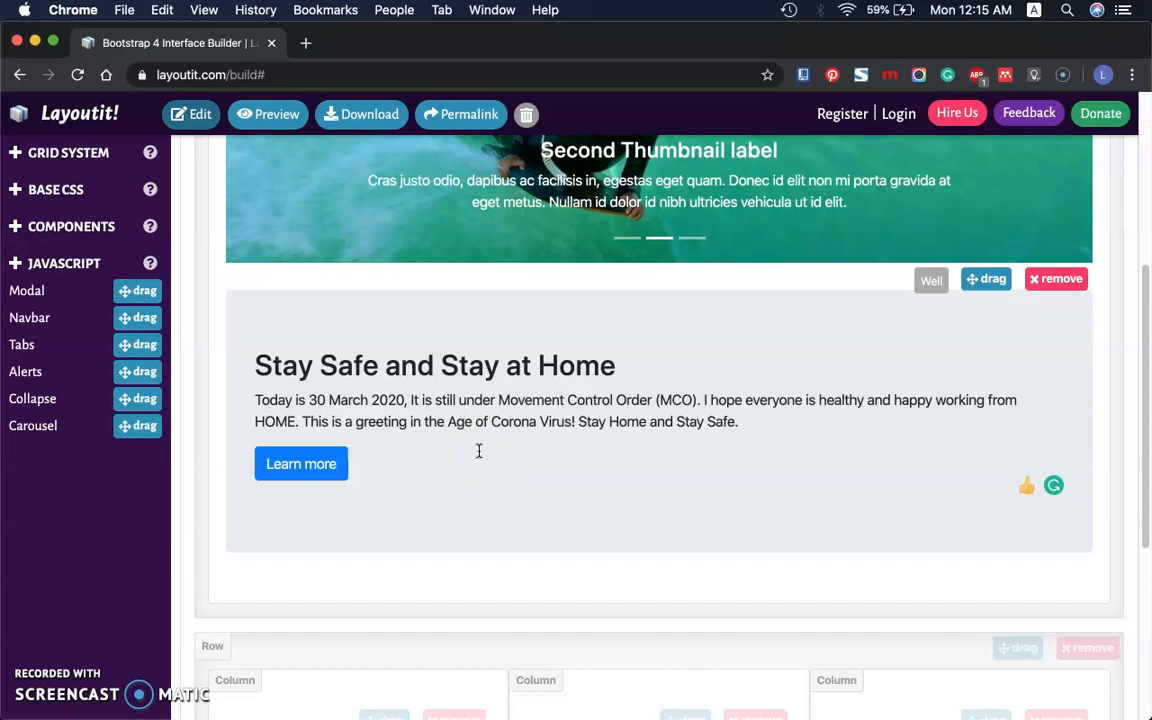
pyautogui.press('BackSpace')
pyautogui.press('BackSpace')
pyautogui.press('BackSpace')
pyautogui.press('BackSpace')
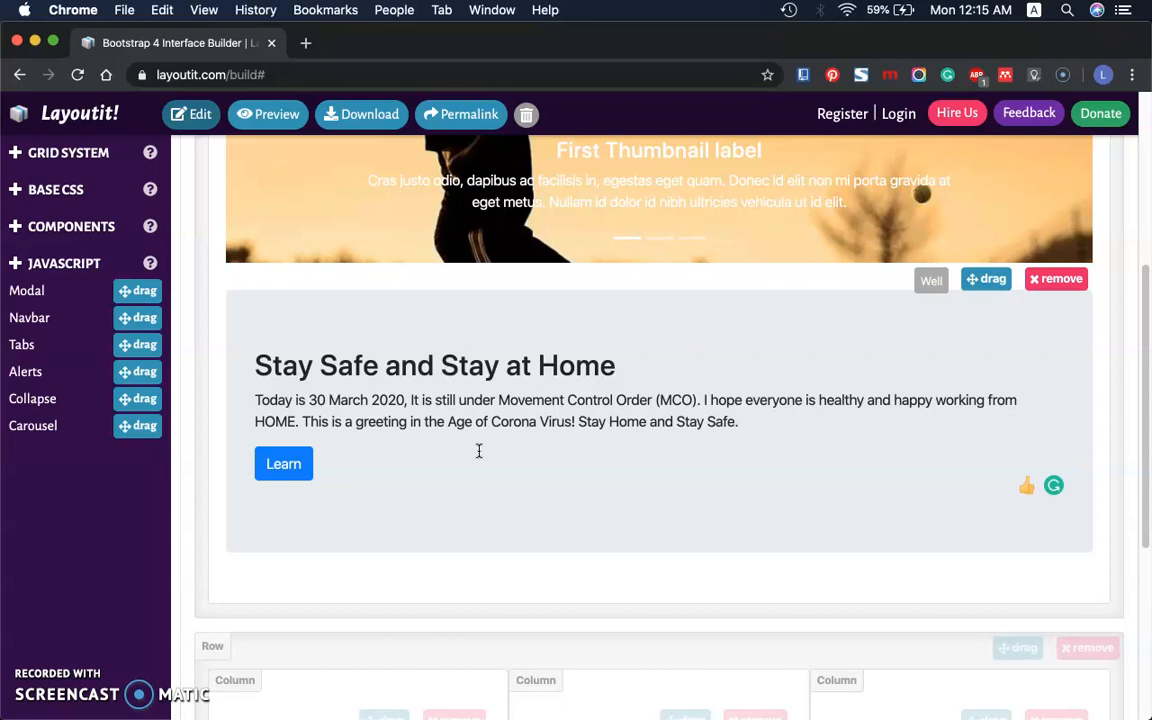
pyautogui.write("Today's Infectio")
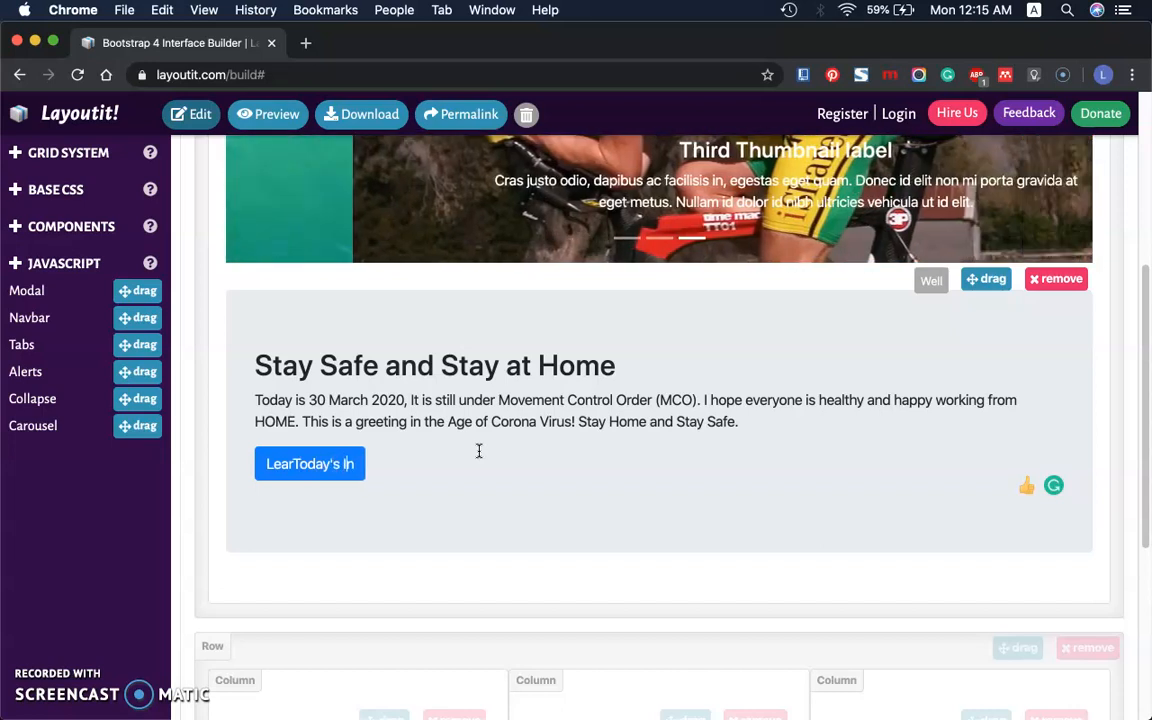
pyautogui.write('n')
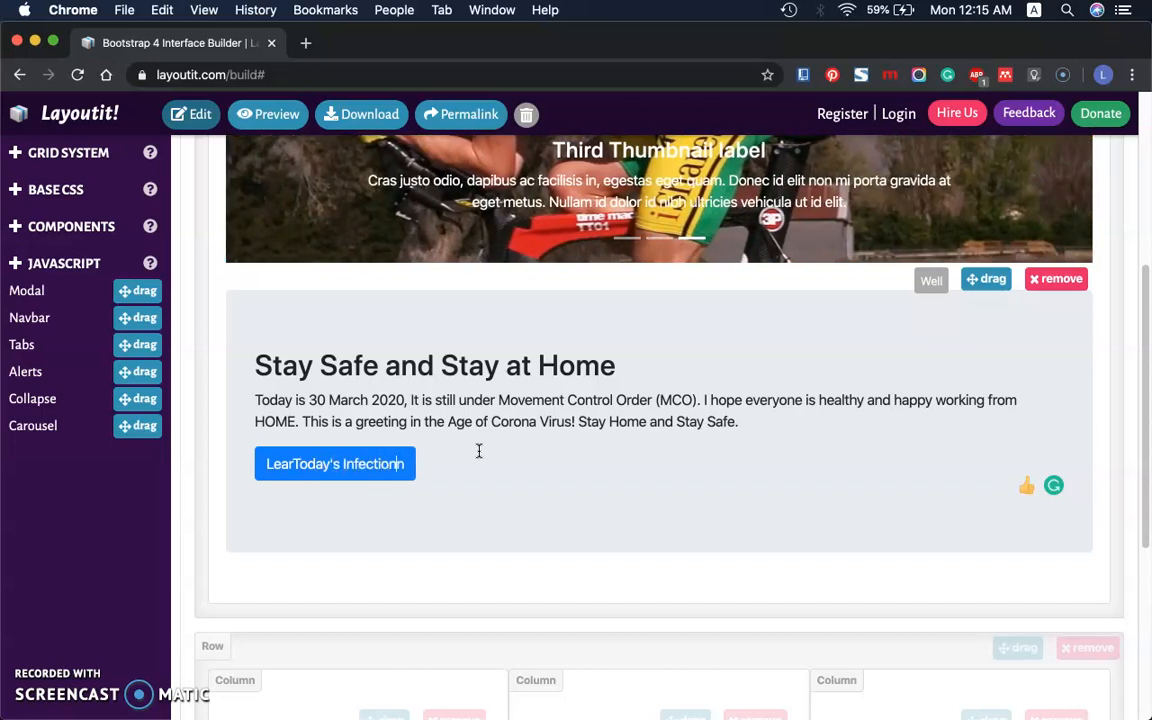
pyautogui.write(' Cases')
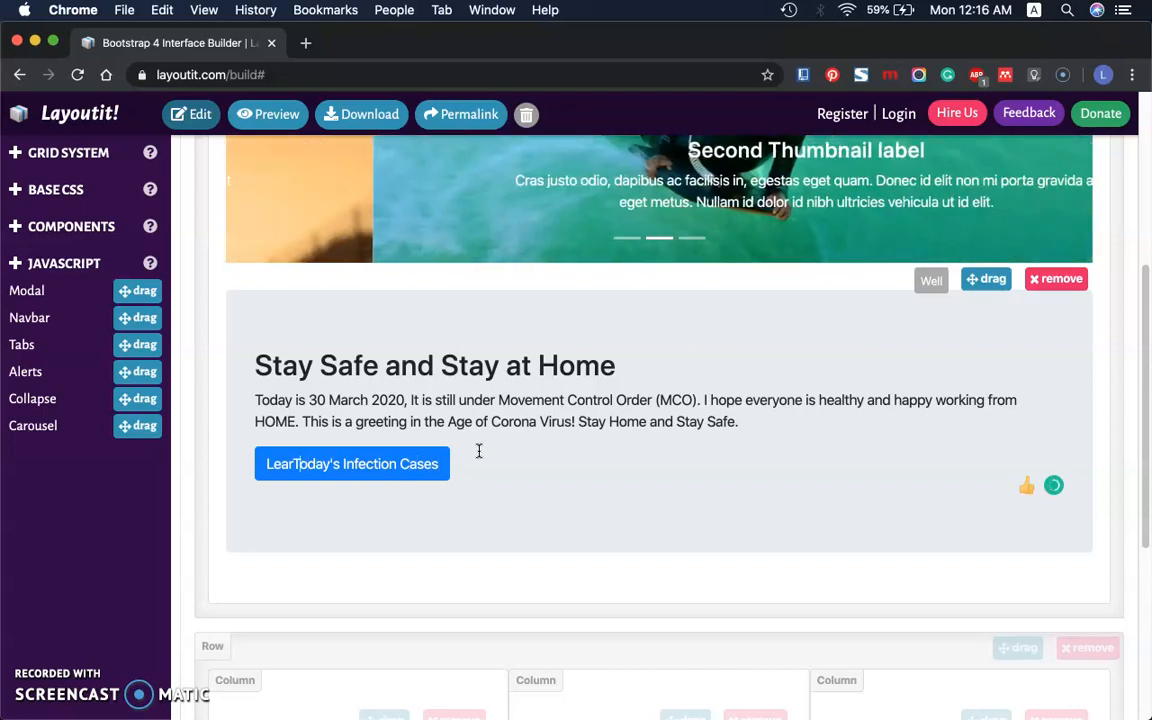
# Step: Complete the start of the button label so it reads "Learn more about" before "Today's Infection Cases"
pyautogui.write('n mor')
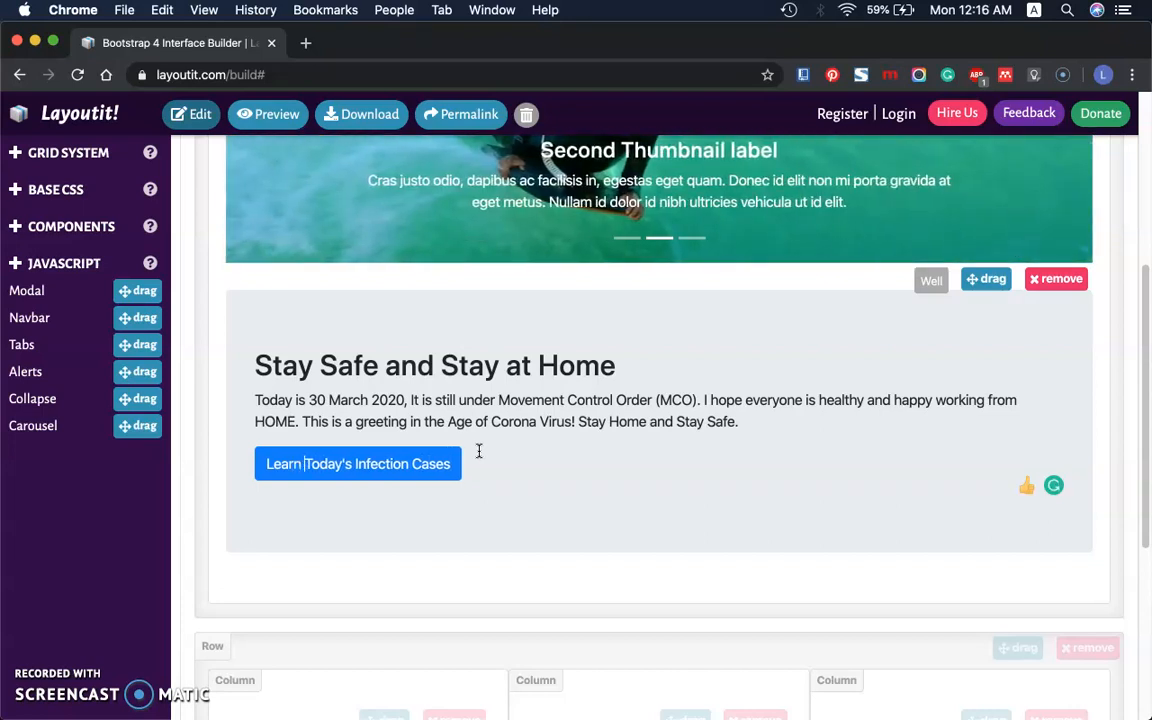
pyautogui.write('e ')
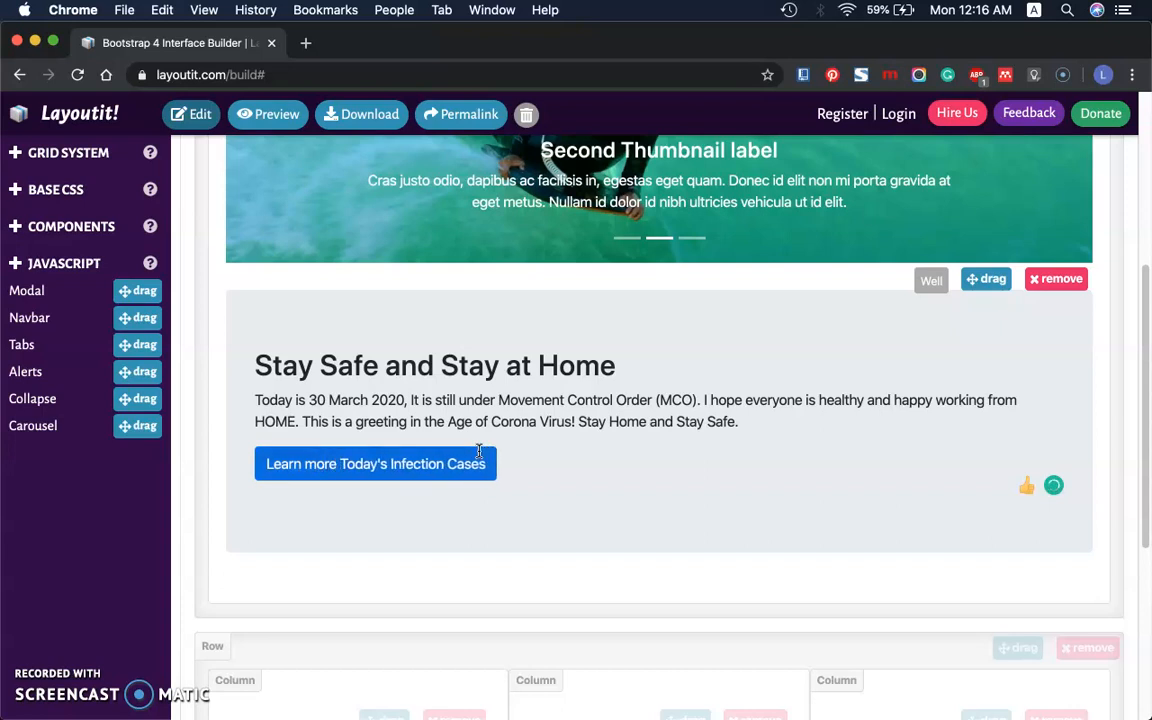
pyautogui.write('about')
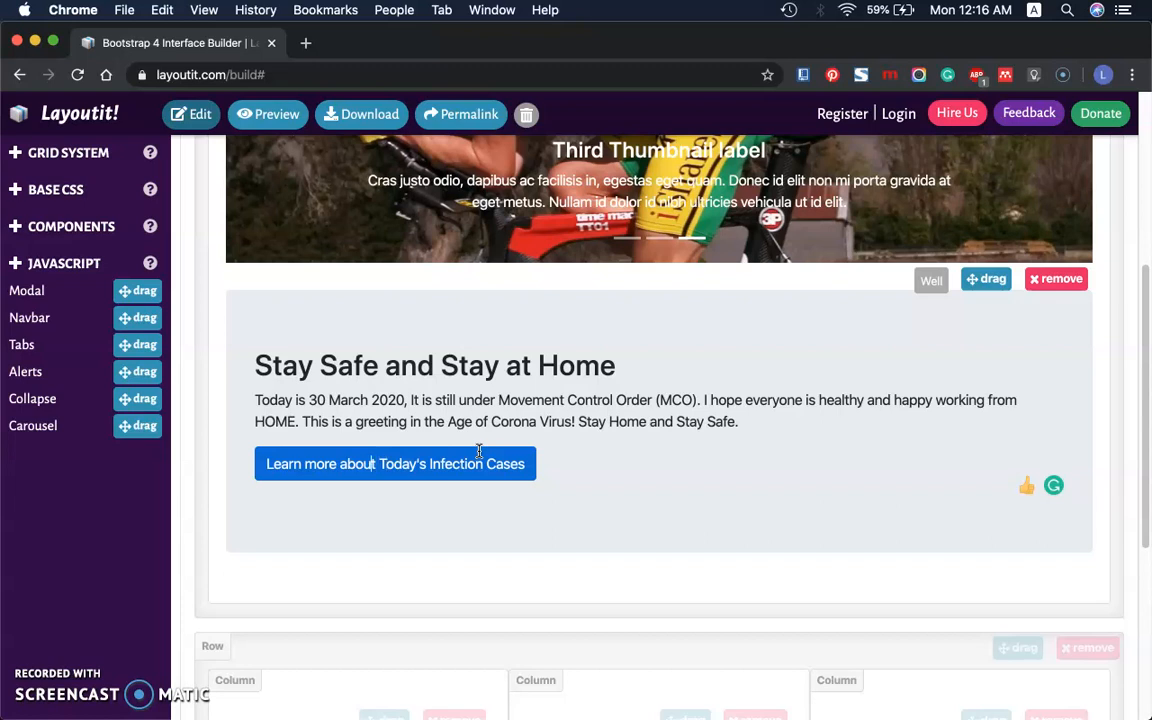
# Step: Change the capitalised words in the button label to lowercase, giving "today's infection cases"
pyautogui.press('BackSpace')
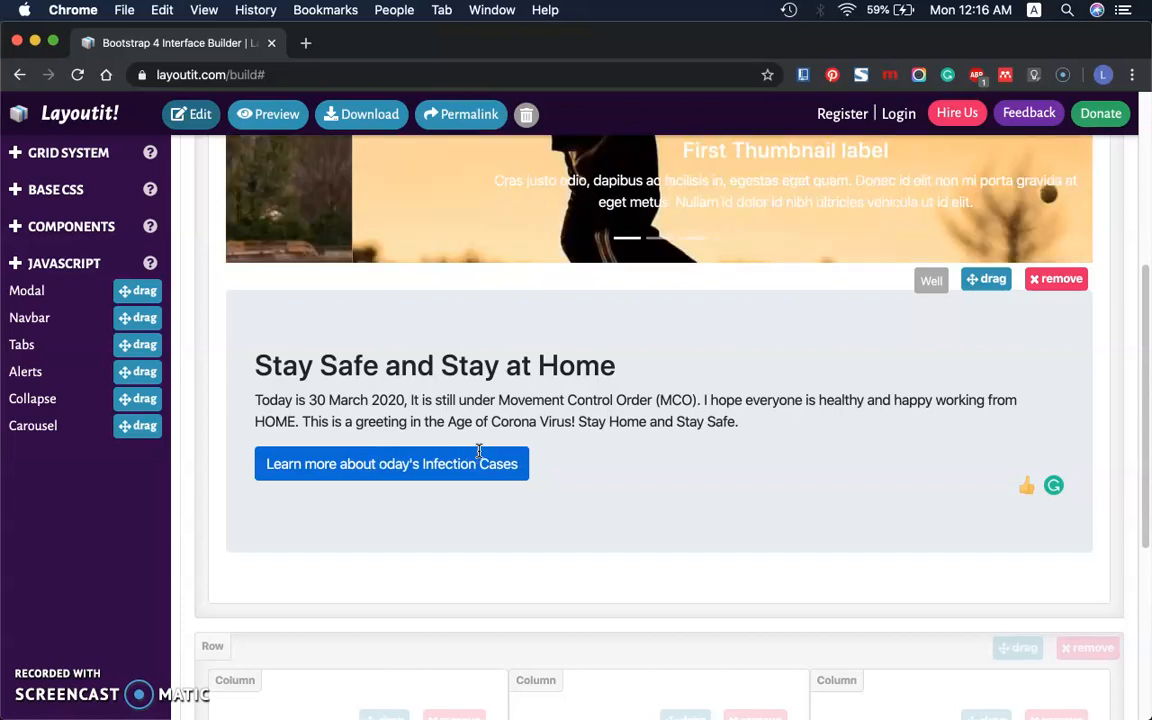
pyautogui.write('t')
pyautogui.press('BackSpace')
pyautogui.write('n')
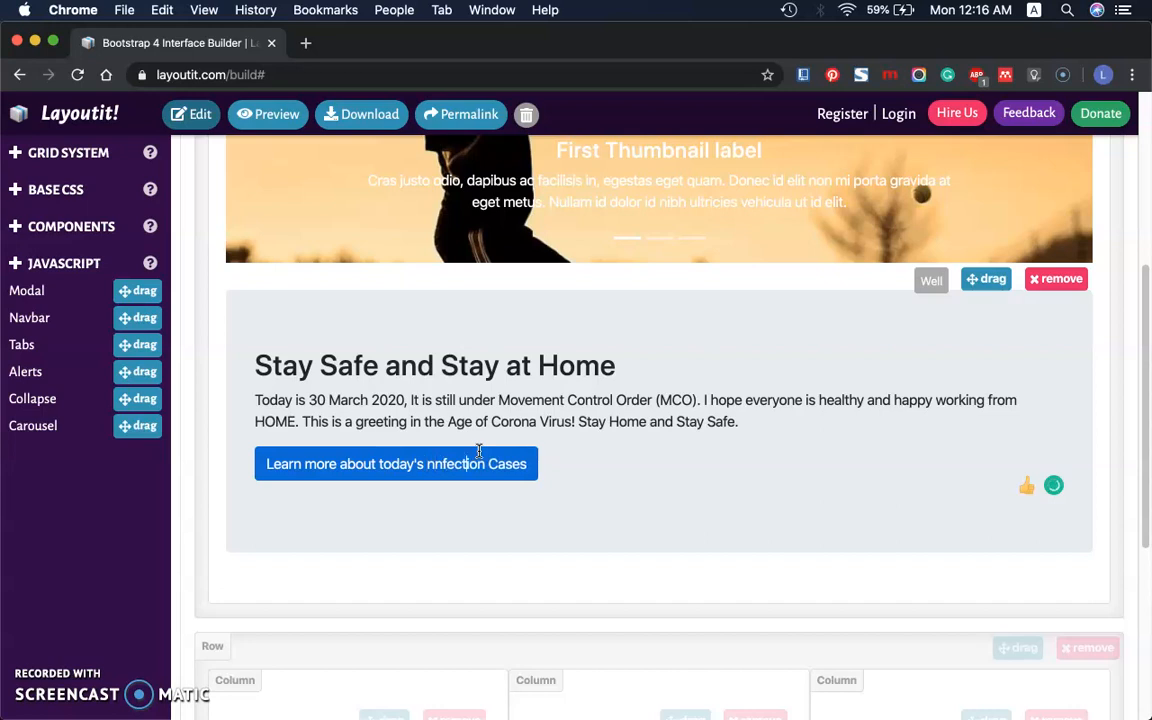
pyautogui.press('BackSpace')
pyautogui.write('i')
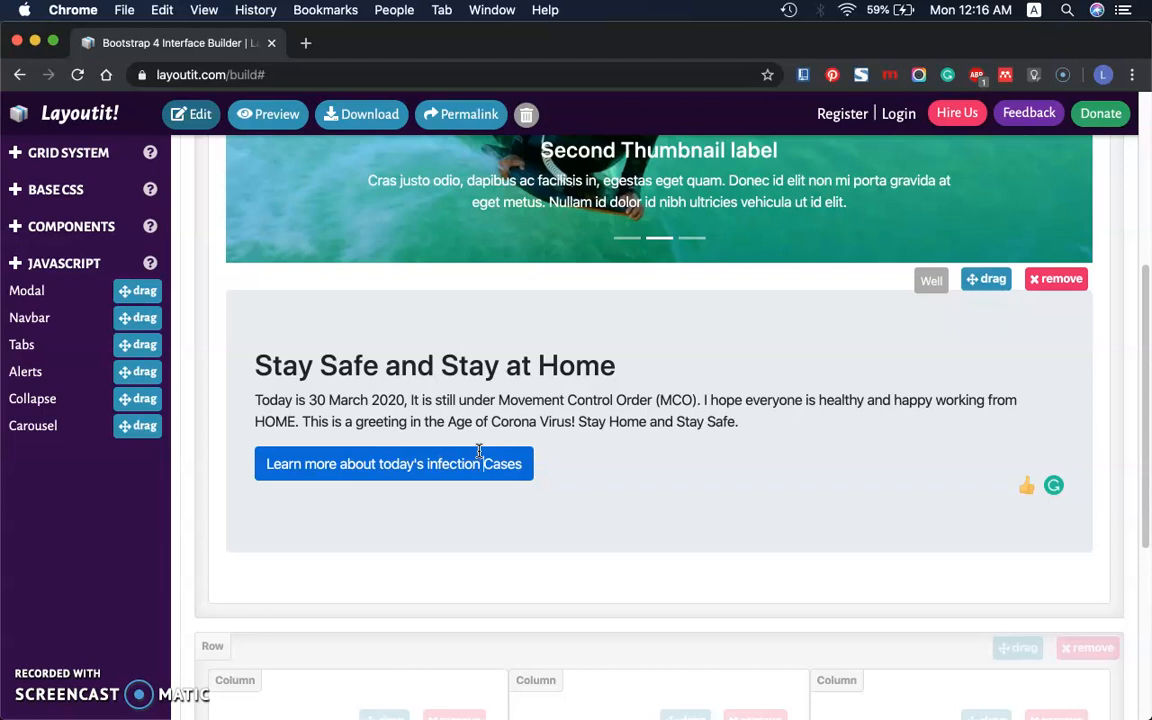
pyautogui.press('BackSpace')
pyautogui.write('c')
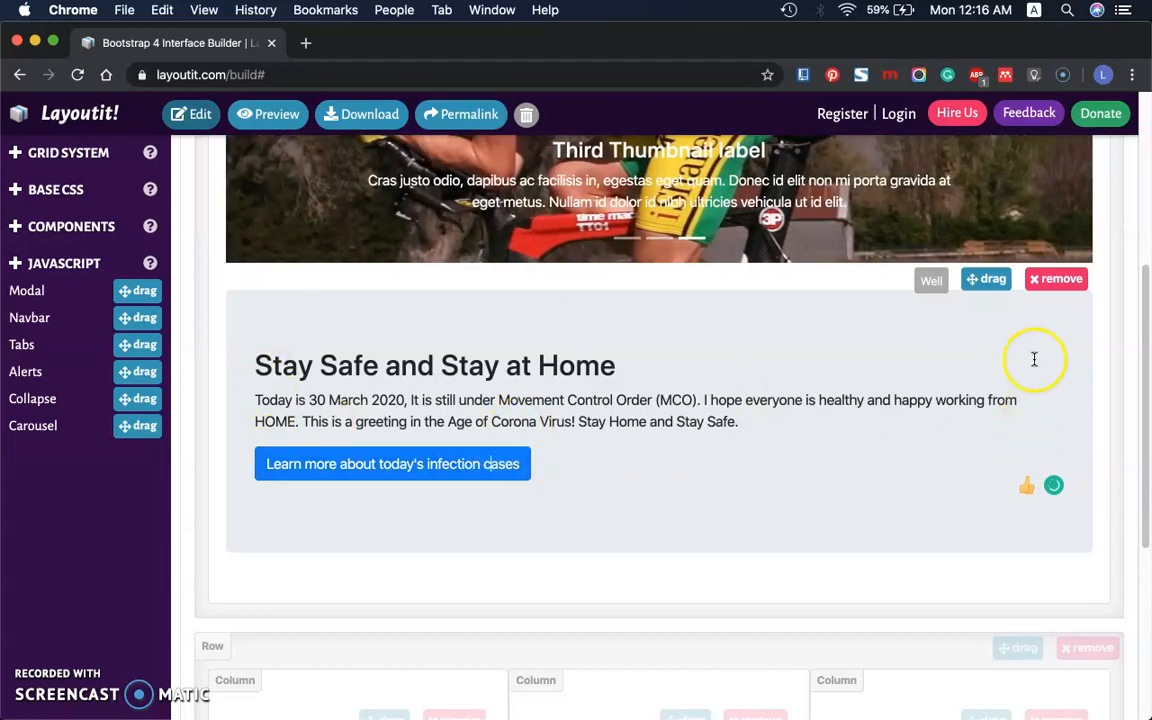
# Step: Replace the heading of the first column in the three-column row with "Hospital's Scenes"
pyautogui.moveTo(1147, 317); pyautogui.dragTo(1142, 493)
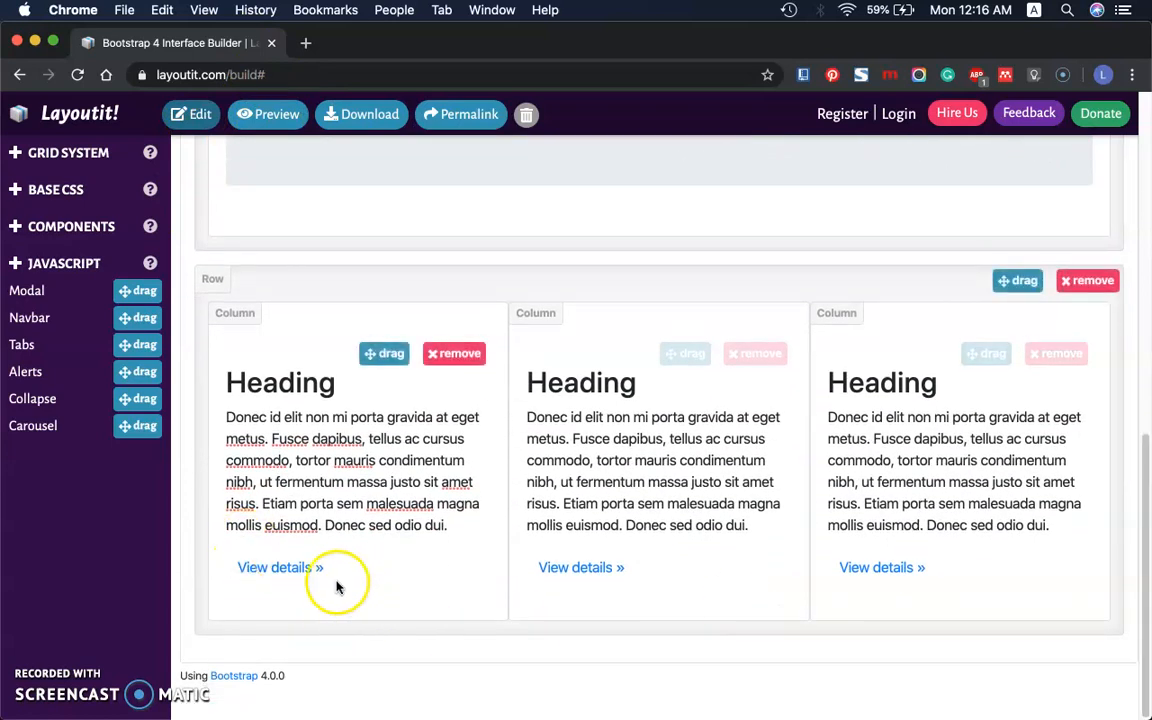
pyautogui.click(336, 483)
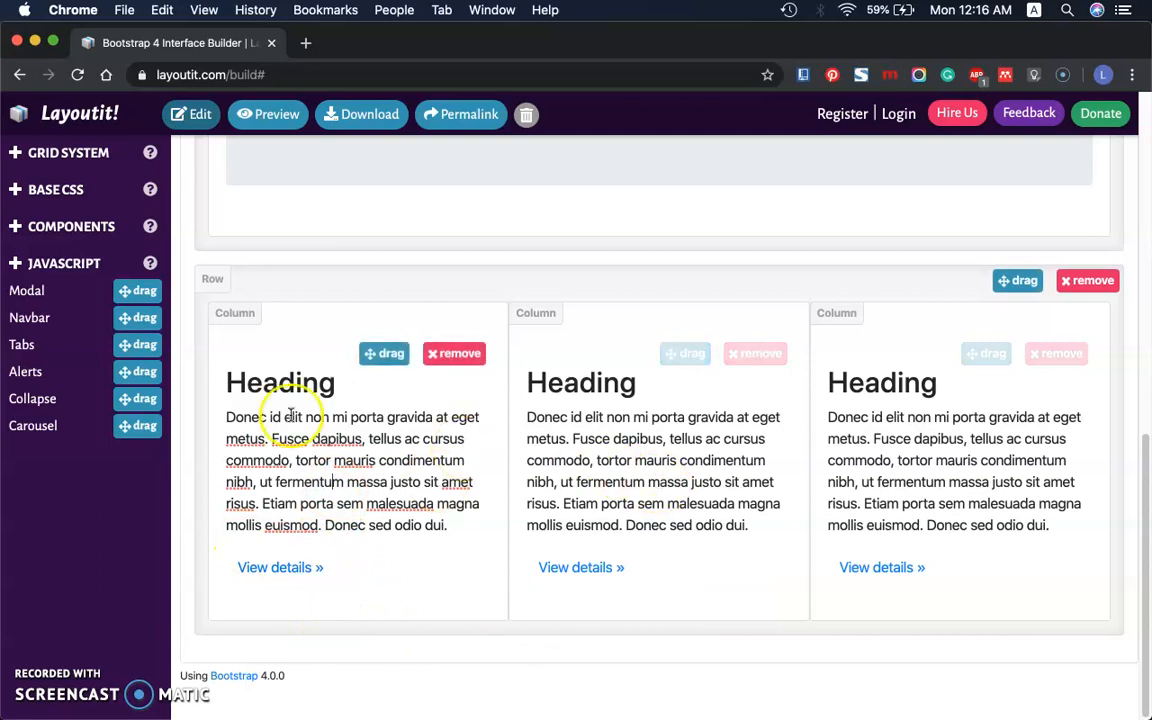
pyautogui.click(326, 420)
pyautogui.click(296, 383)
pyautogui.moveTo(333, 383); pyautogui.dragTo(235, 393)
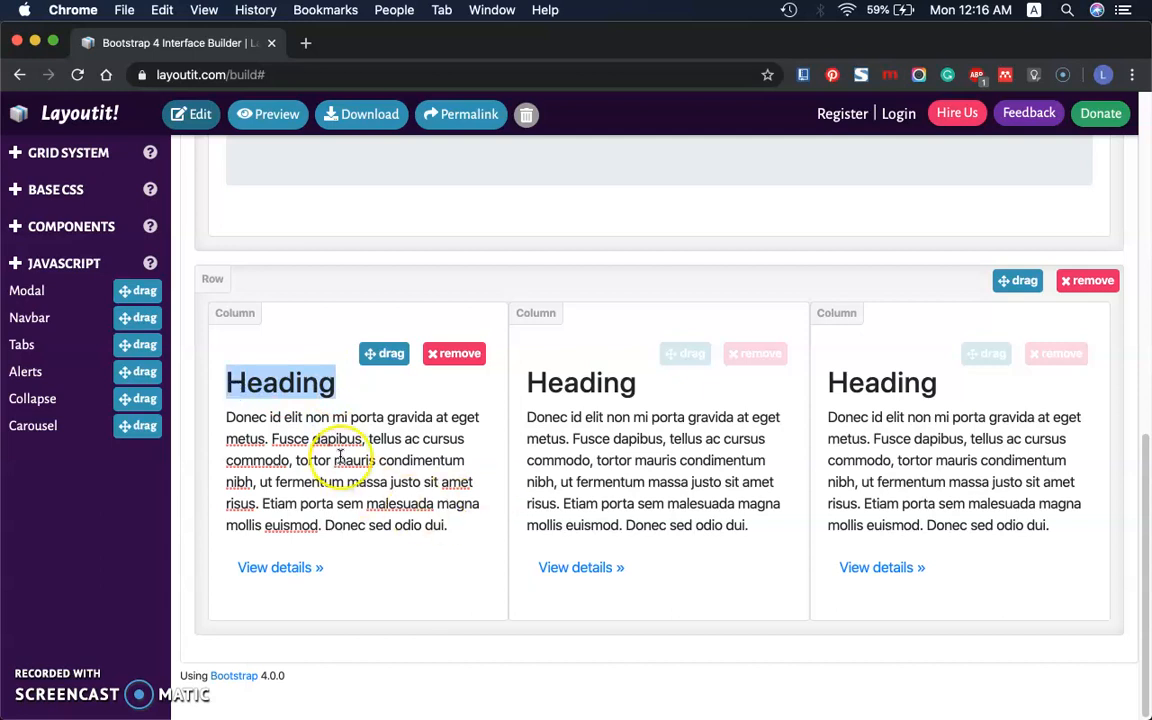
pyautogui.write('Ho')
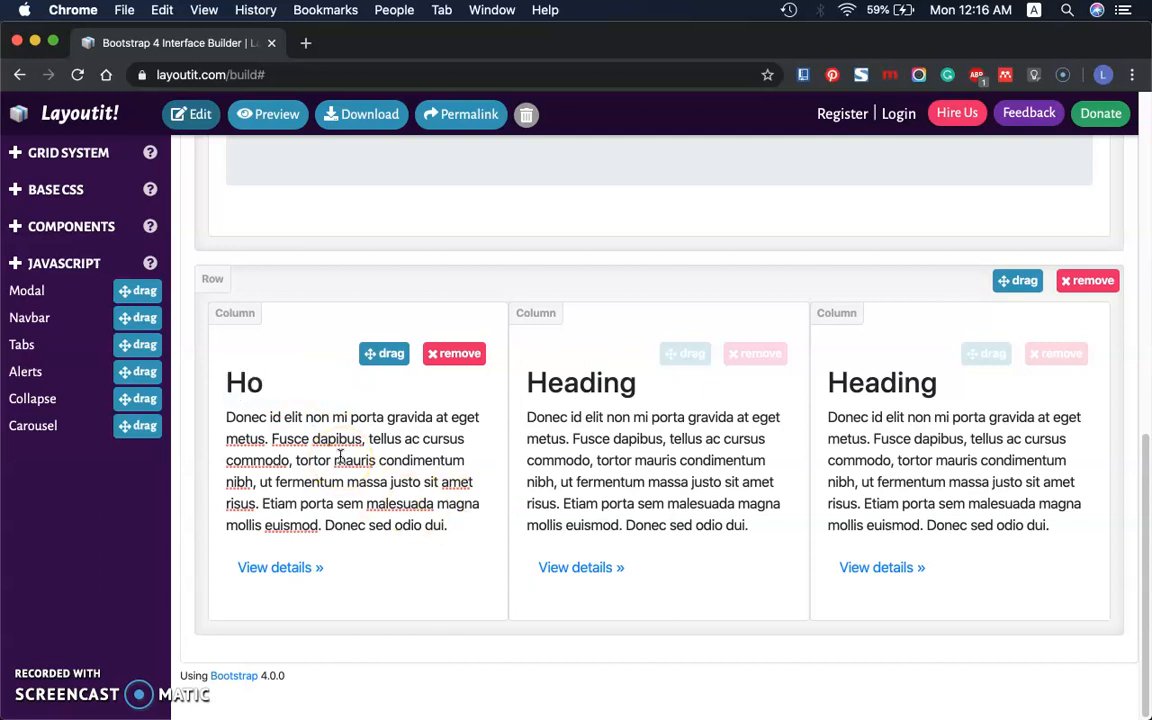
pyautogui.write('spita')
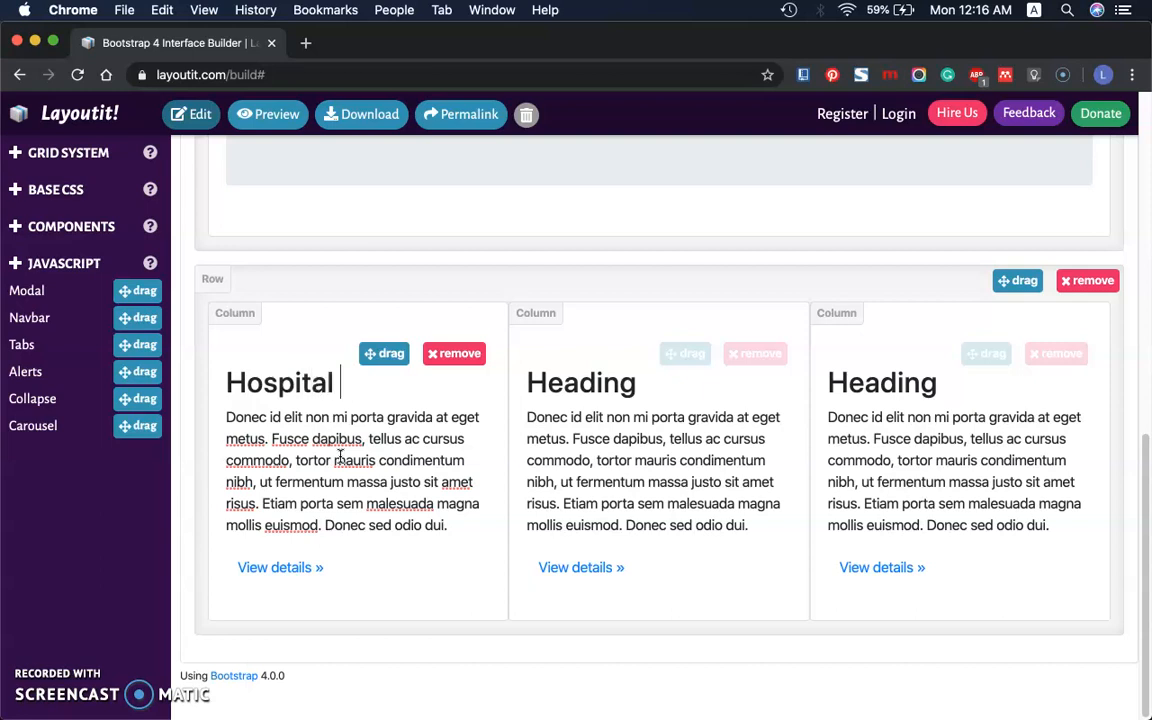
pyautogui.write("l's Scenes")
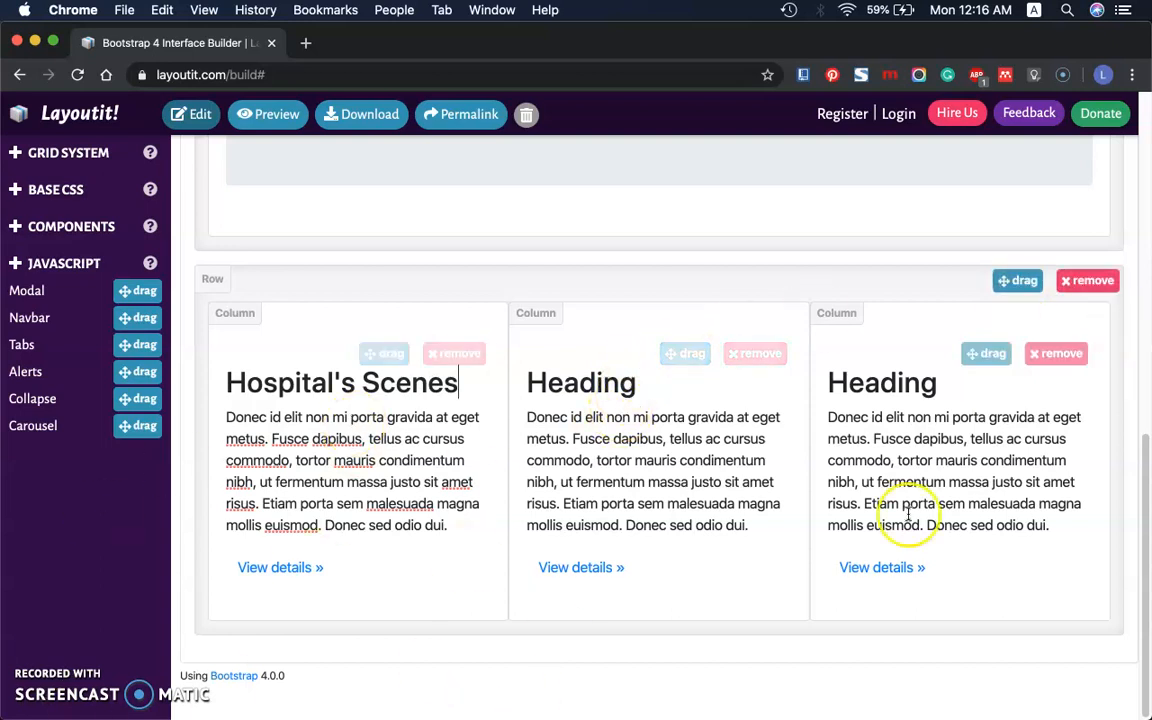
pyautogui.moveTo(1148, 483); pyautogui.dragTo(1102, 210)
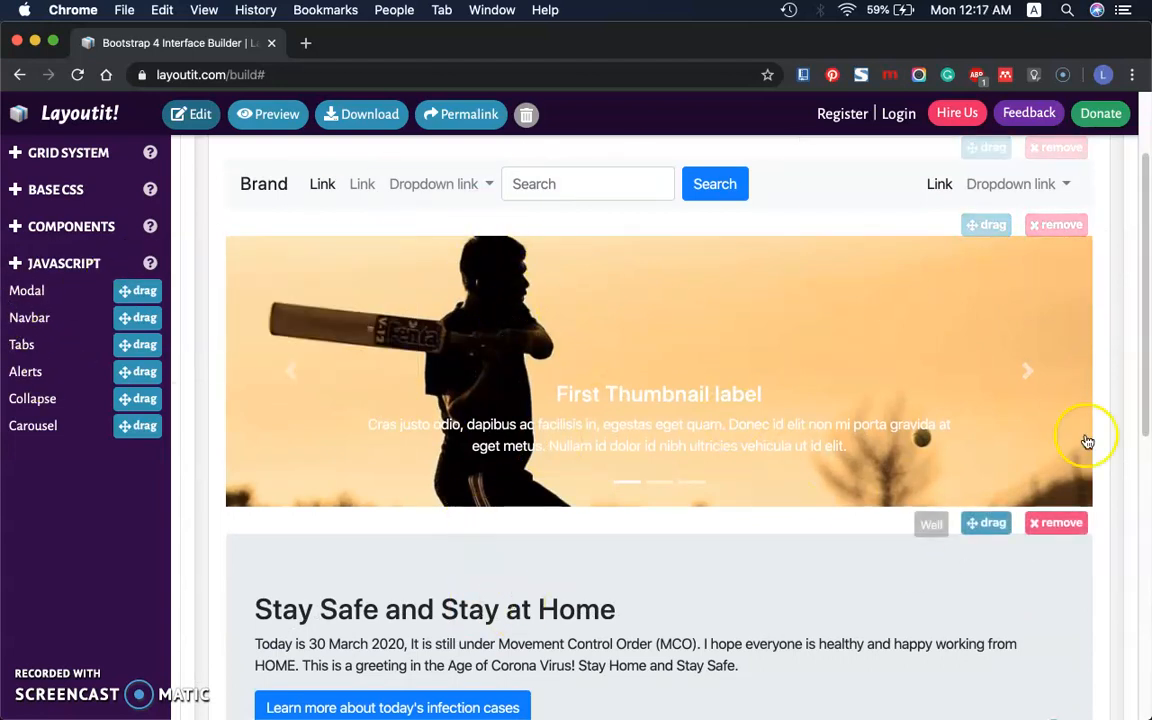
pyautogui.moveTo(1145, 352); pyautogui.dragTo(1148, 707)
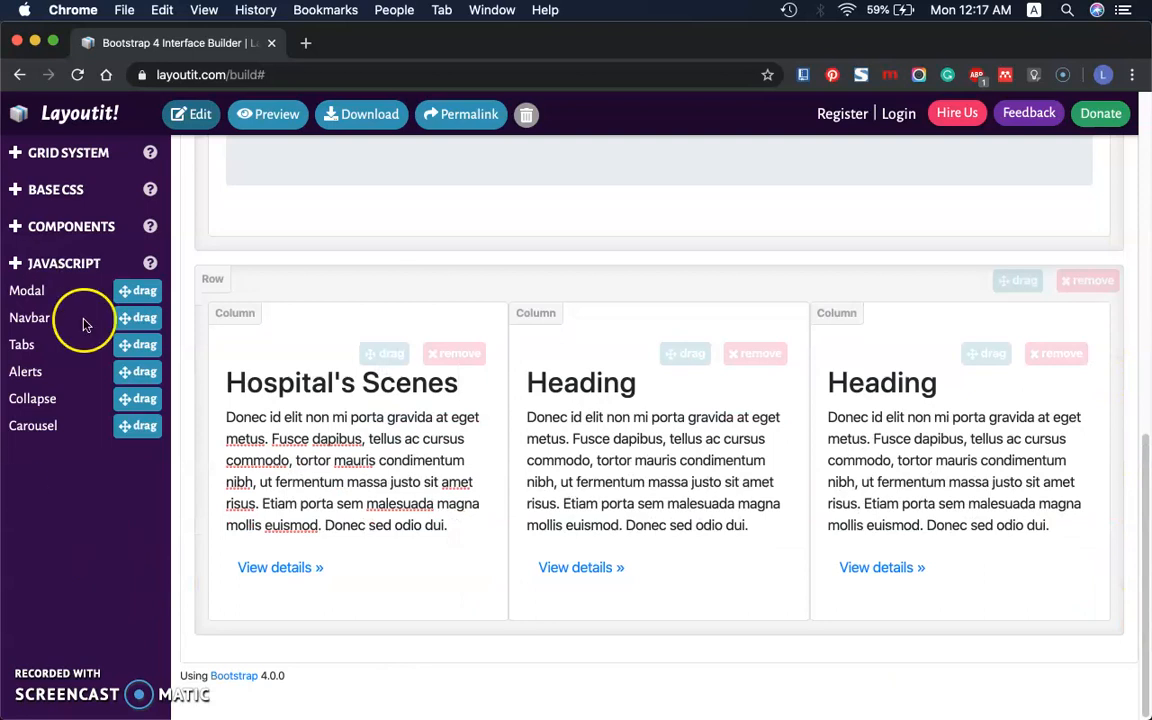
pyautogui.click(15, 227)
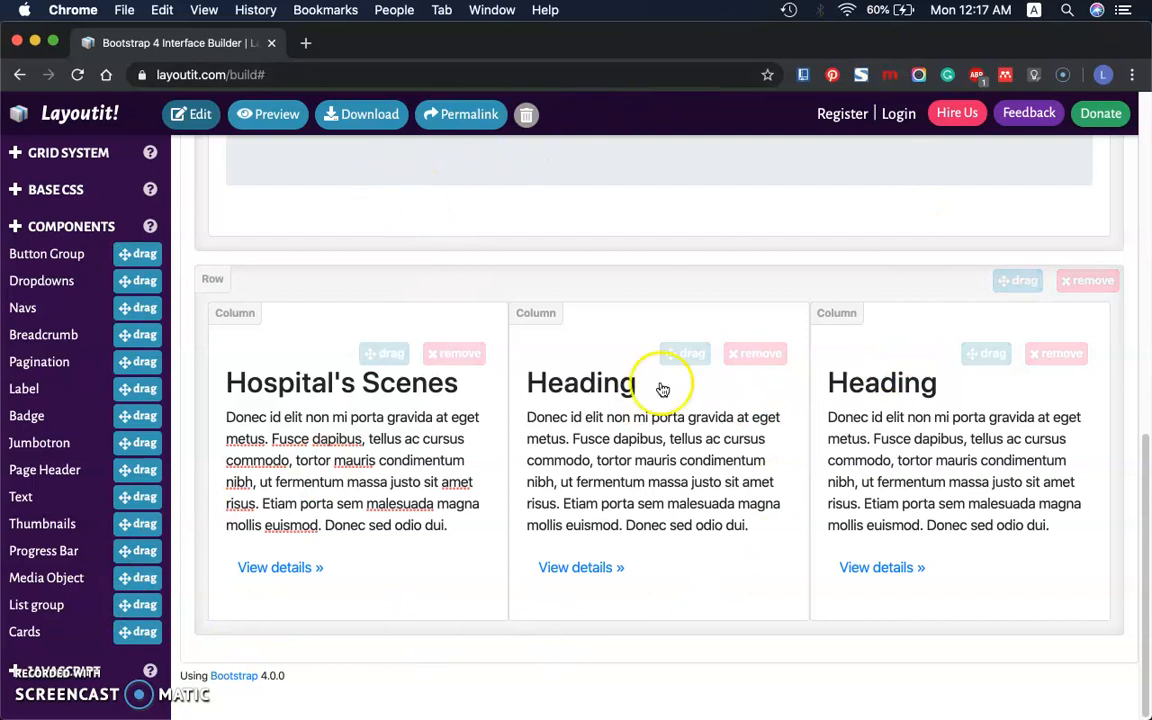
# Step: Look through the layout's generated HTML source and download the project as a .zip
pyautogui.click(352, 116)
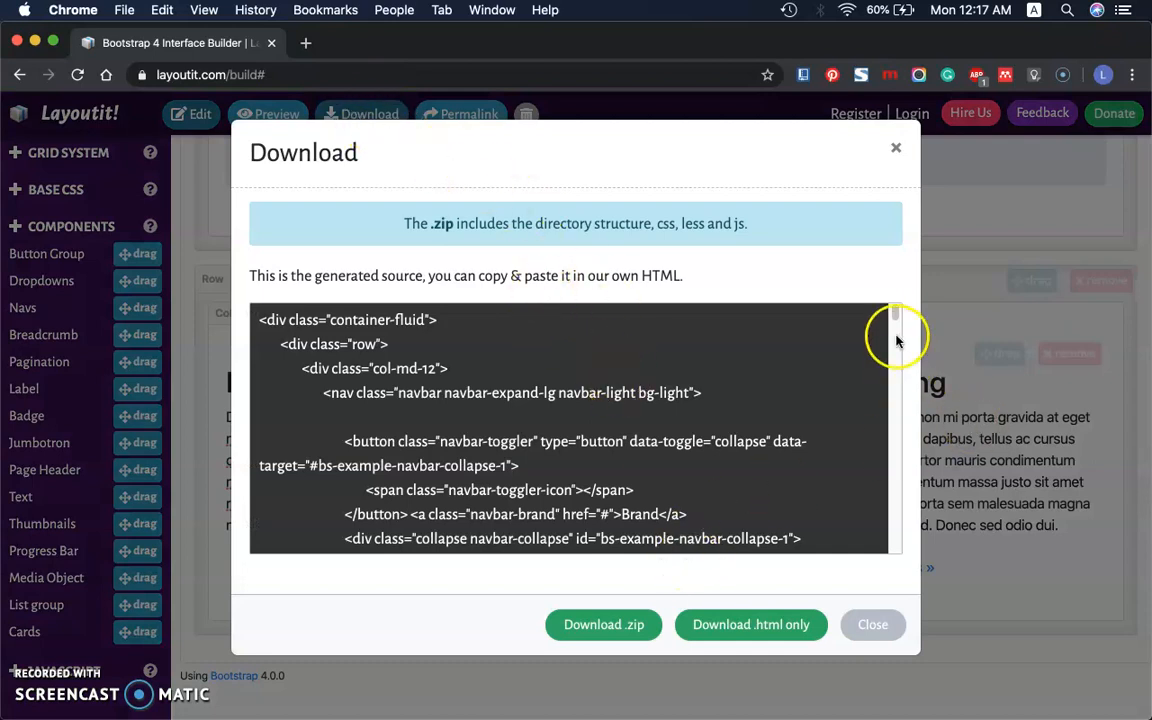
pyautogui.moveTo(895, 312); pyautogui.dragTo(887, 522)
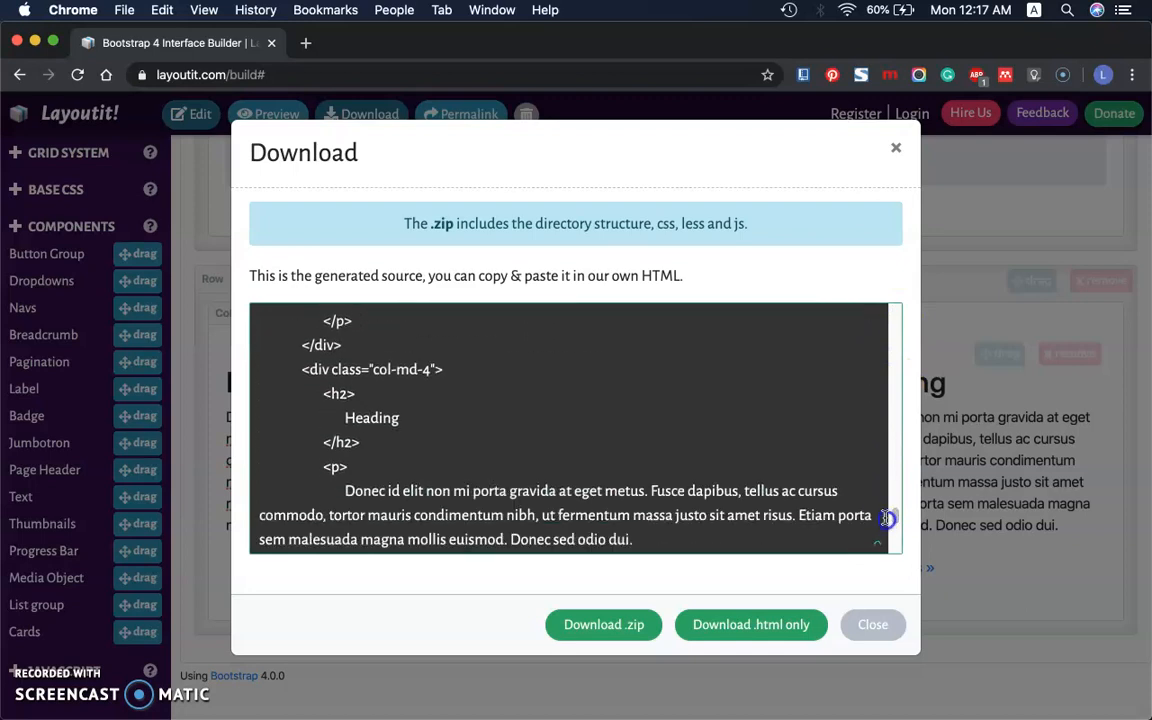
pyautogui.click(565, 628)
pyautogui.click(620, 628)
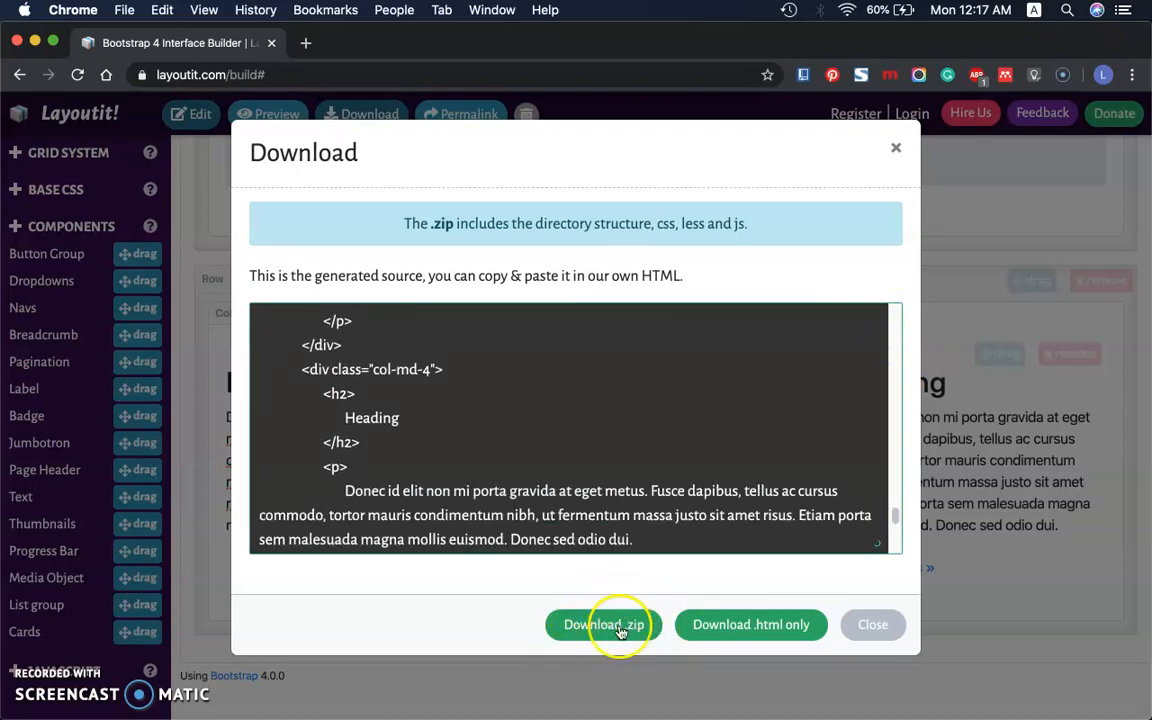
pyautogui.click(612, 630)
pyautogui.click(600, 628)
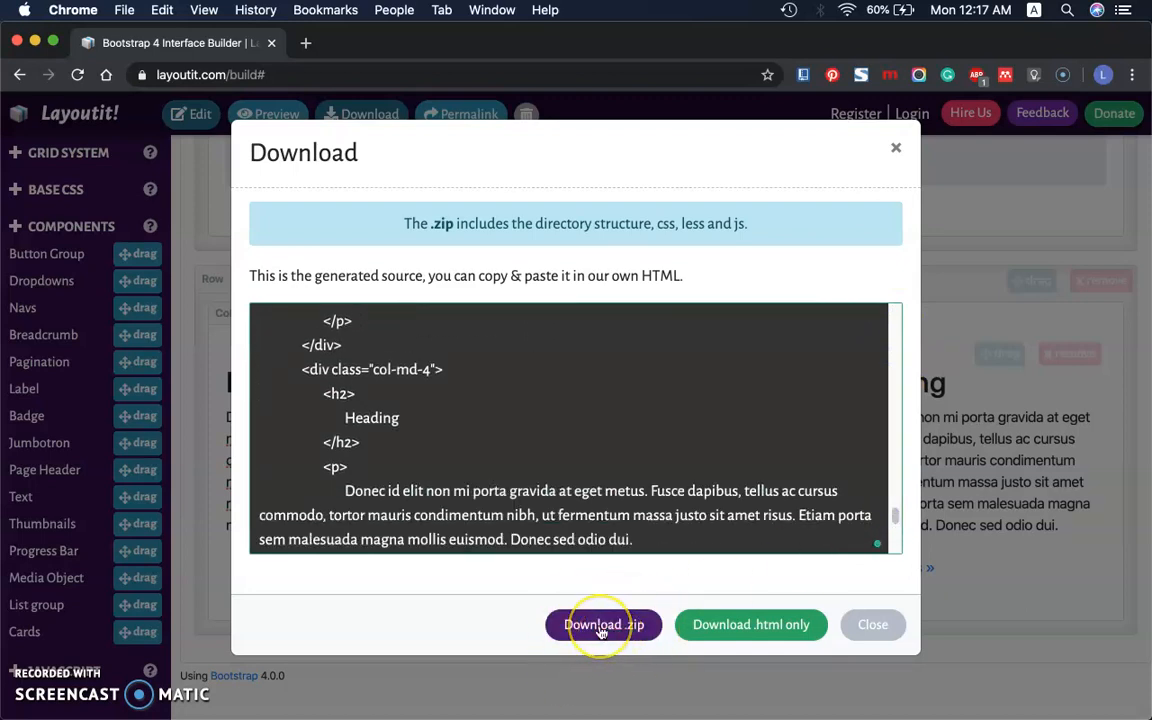
pyautogui.click(601, 630)
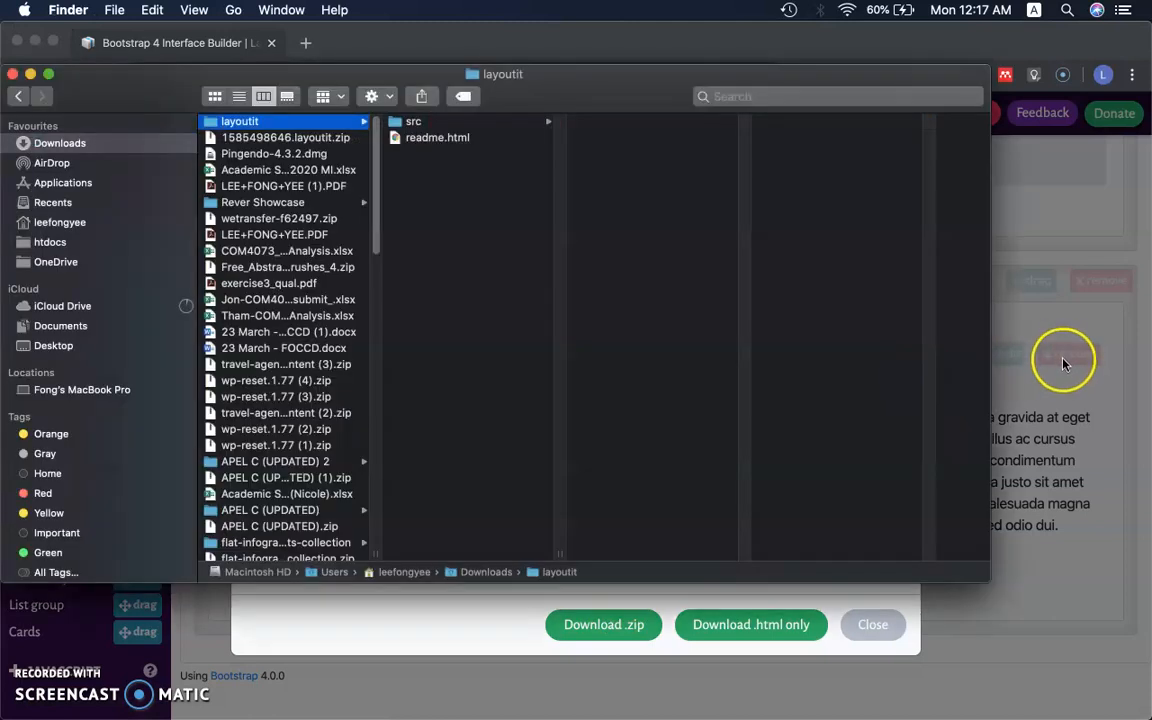
# Step: In Finder, rename the src folder inside the downloaded layoutit folder as coronavirus
pyautogui.click(413, 124)
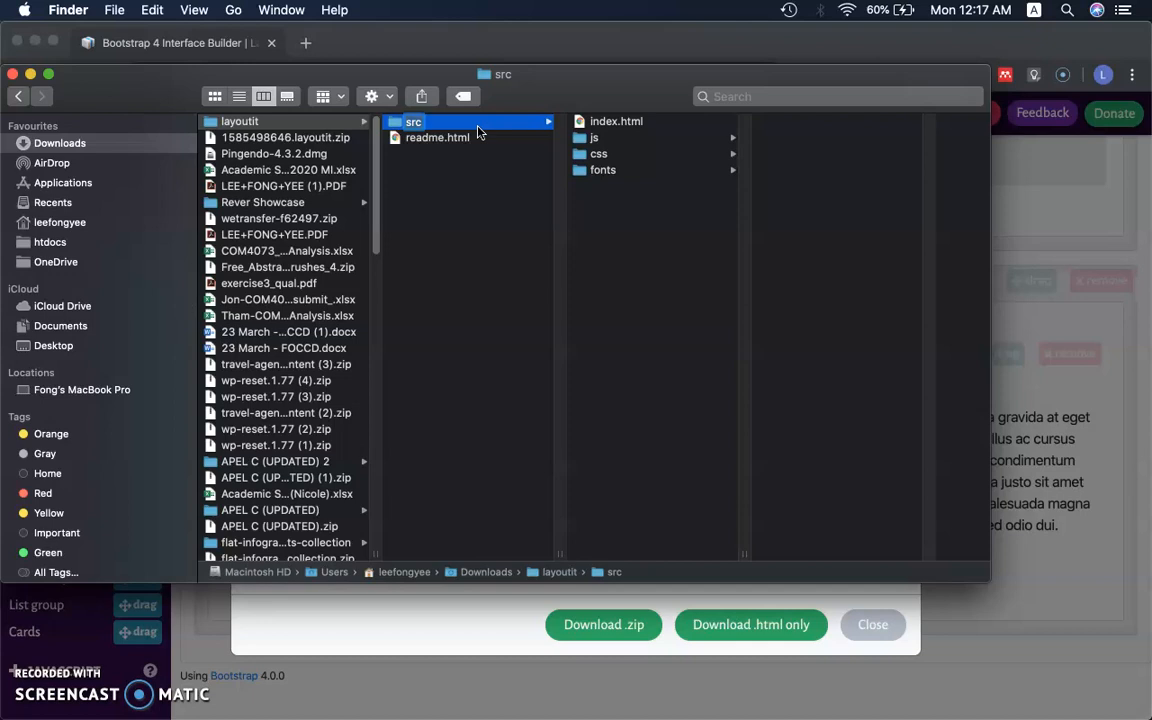
pyautogui.press('Return')
pyautogui.write('coronavirus')
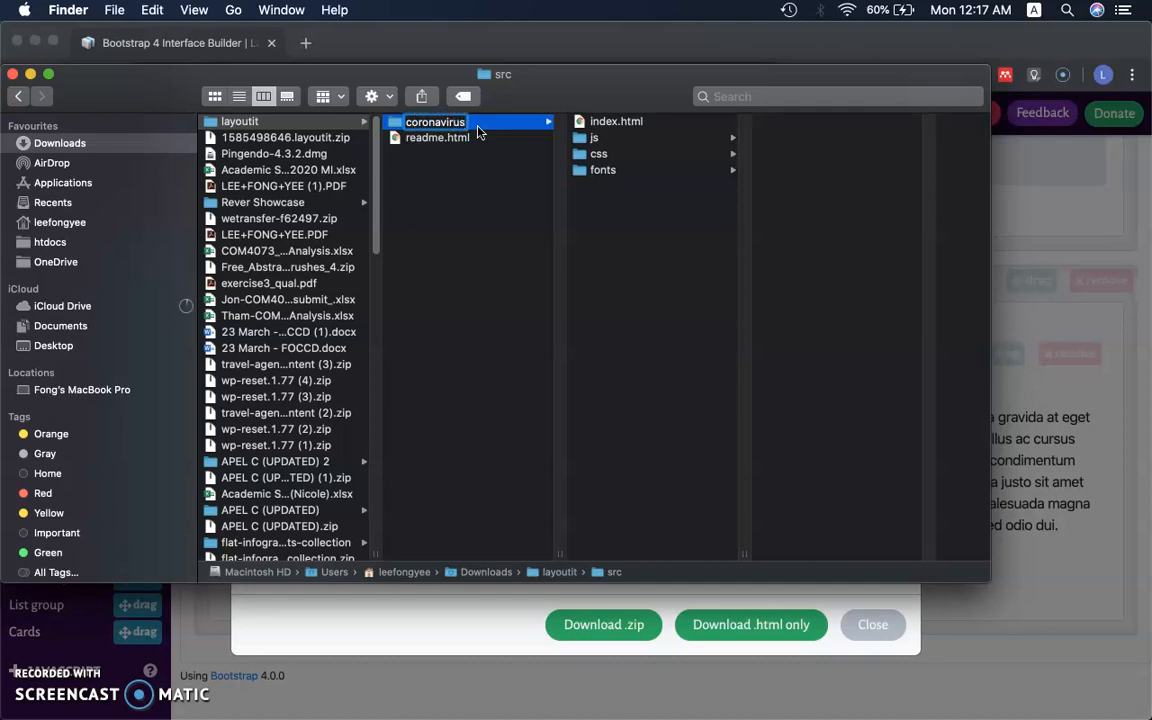
# Step: Open index.html from the coronavirus folder in Google Chrome and look over the exported page
pyautogui.click(620, 121)
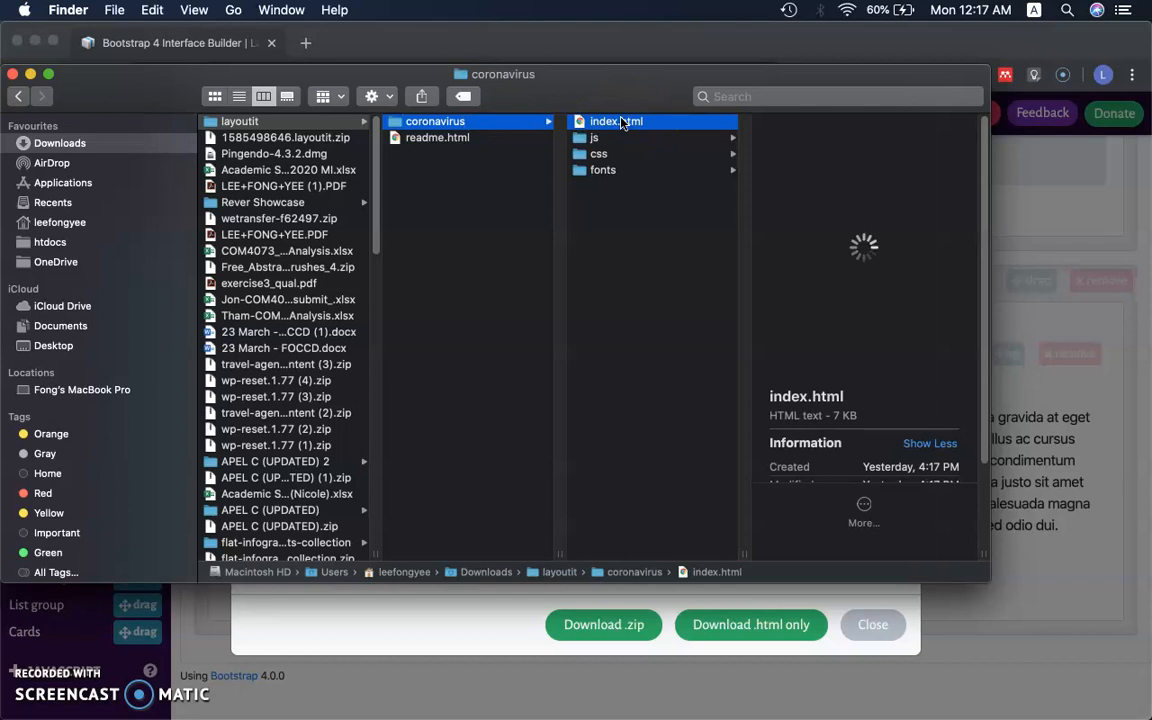
pyautogui.rightClick(620, 121)
pyautogui.moveTo(752, 146)
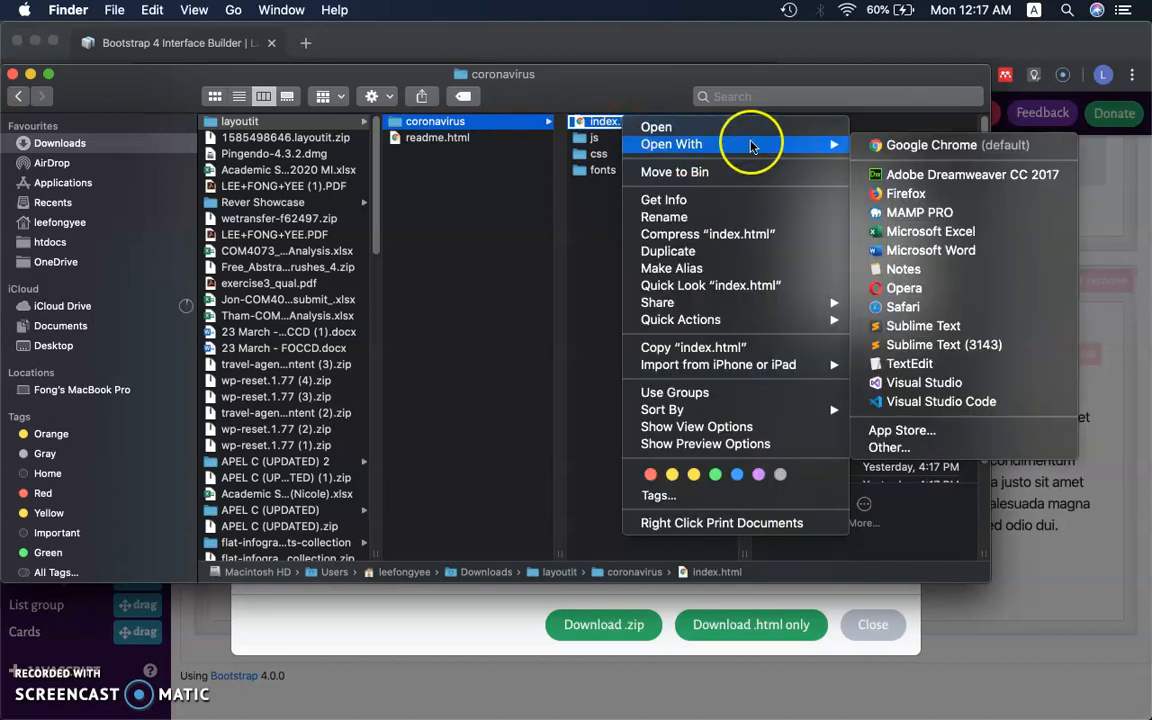
pyautogui.click(874, 146)
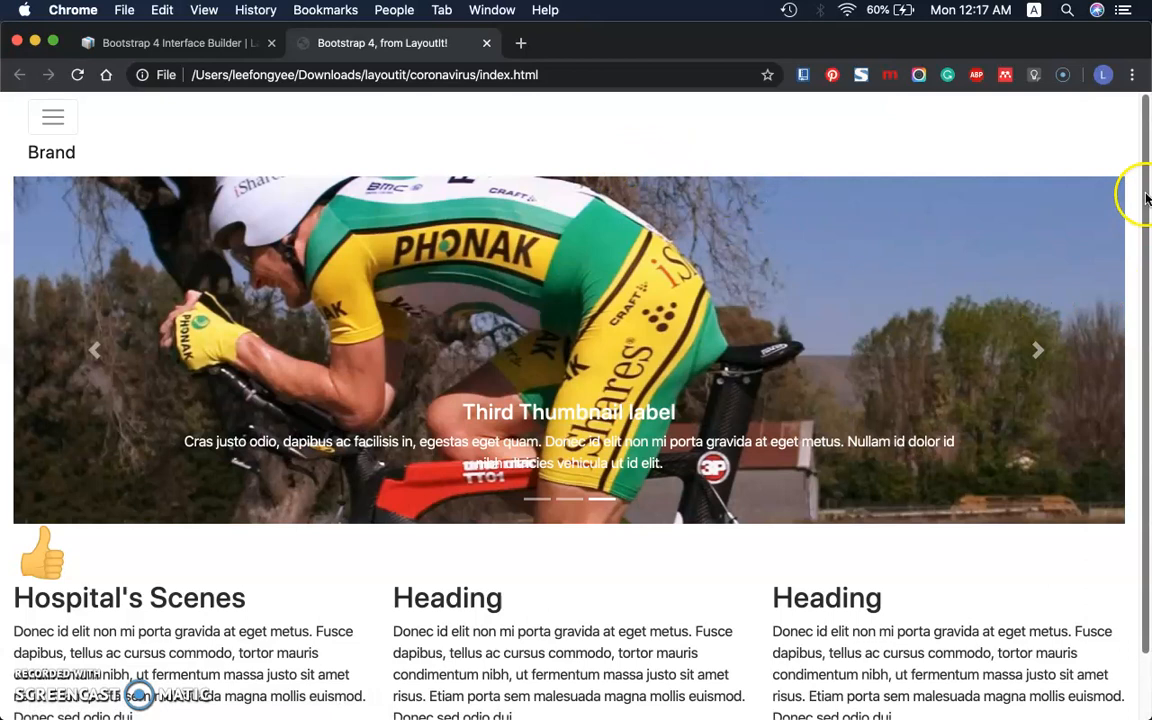
pyautogui.moveTo(1140, 193); pyautogui.dragTo(1145, 420)
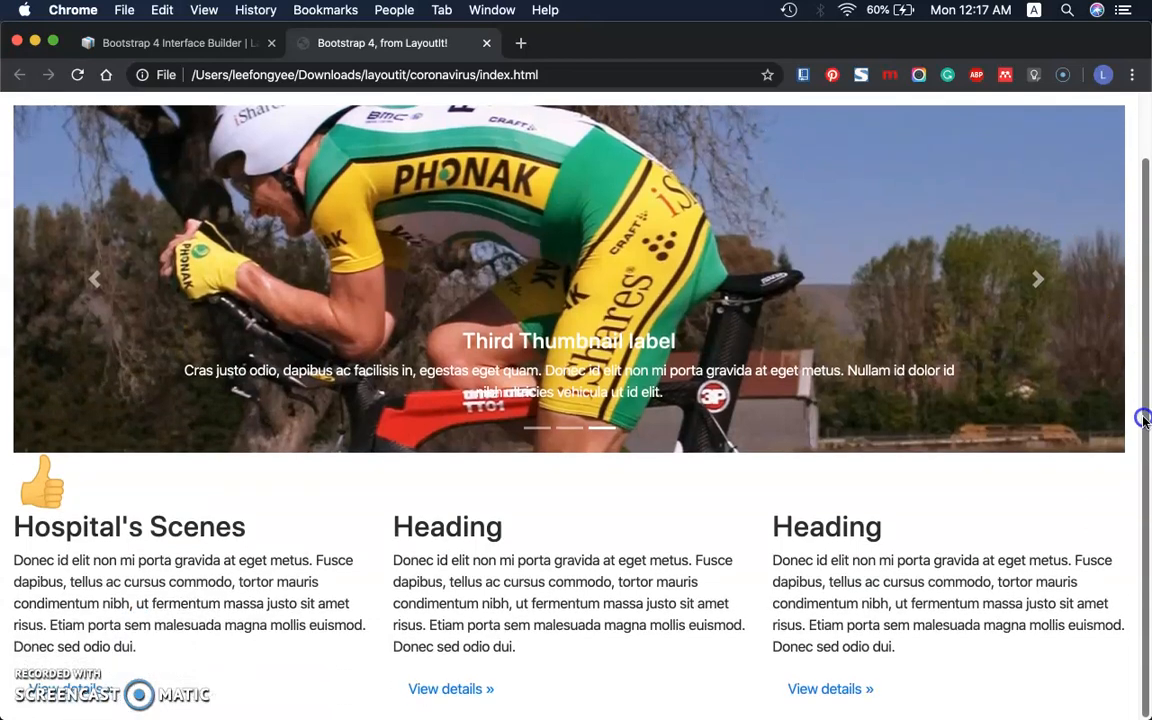
pyautogui.moveTo(1135, 255); pyautogui.dragTo(1111, 159)
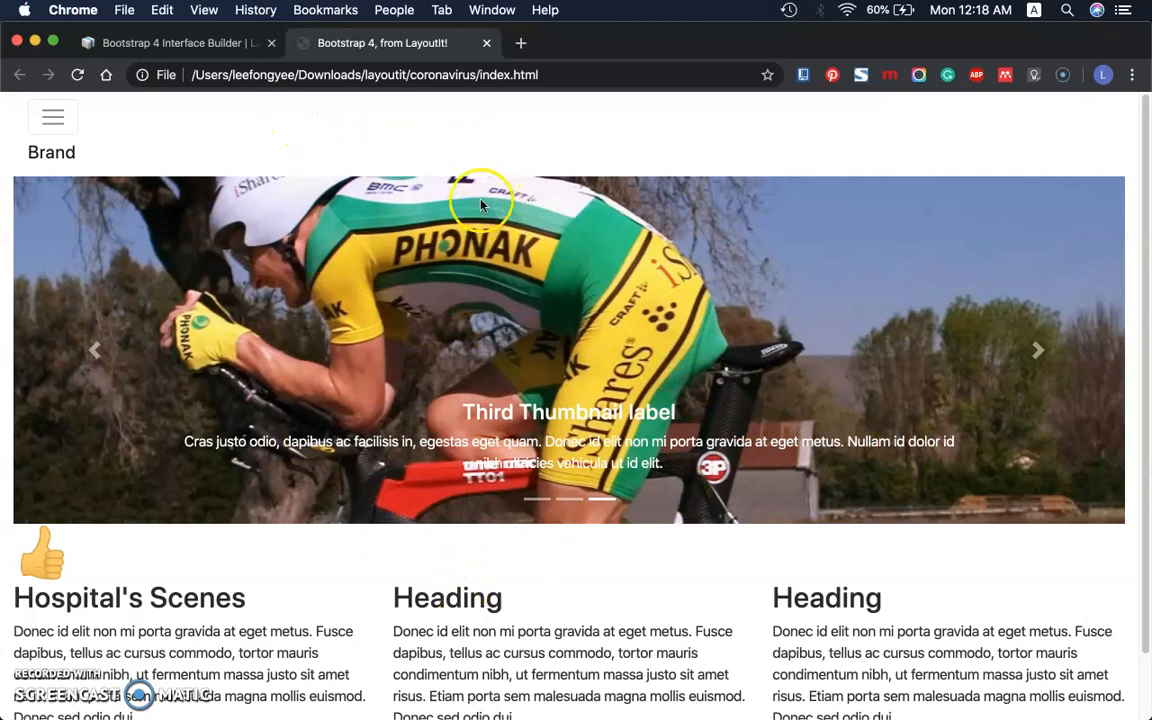
# Step: Return to the Bootstrap 4 Interface Builder page and close the Download dialog
pyautogui.click(185, 43)
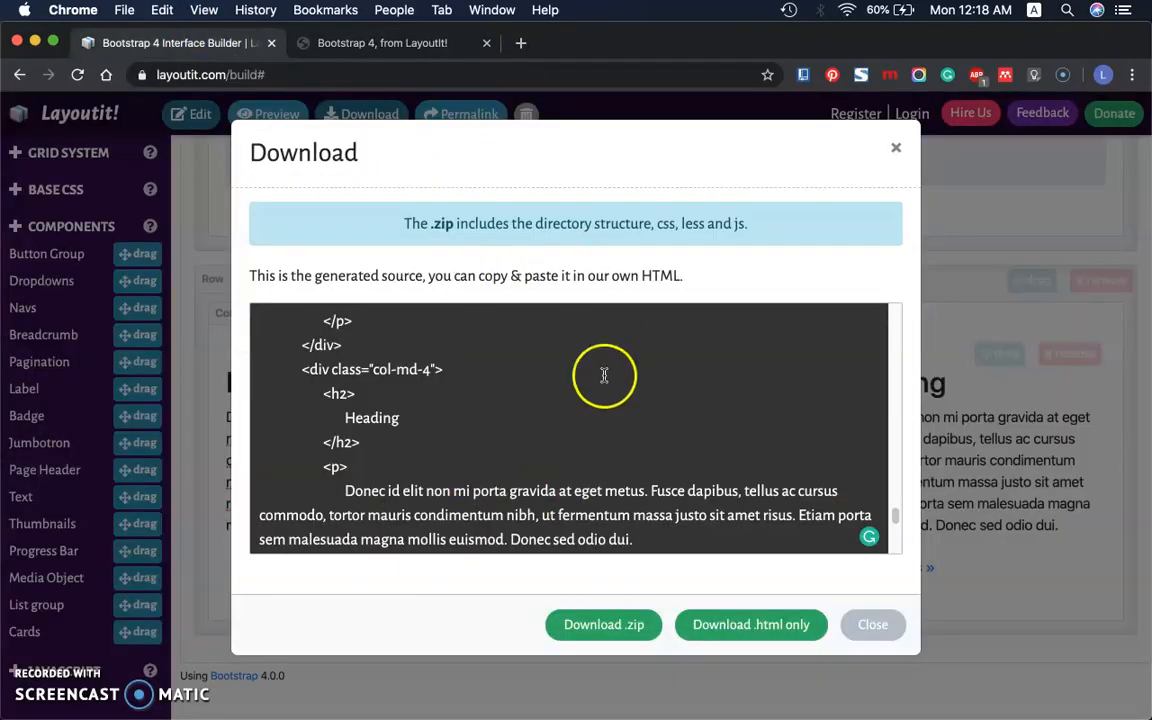
pyautogui.click(869, 625)
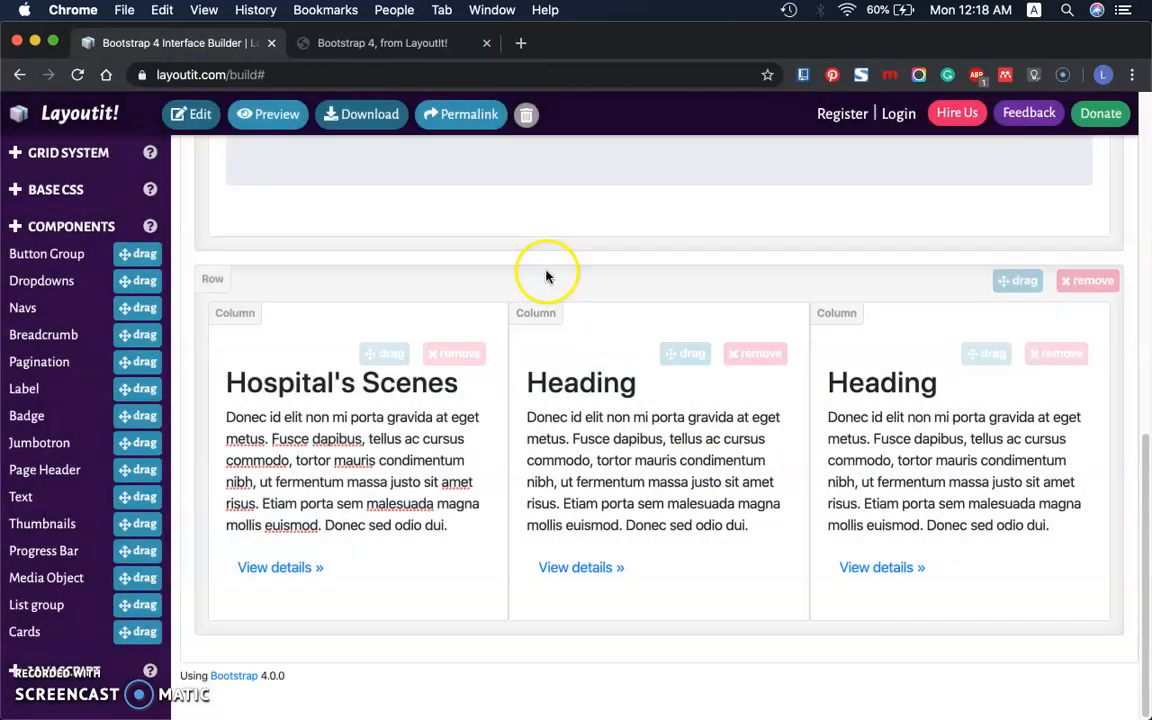